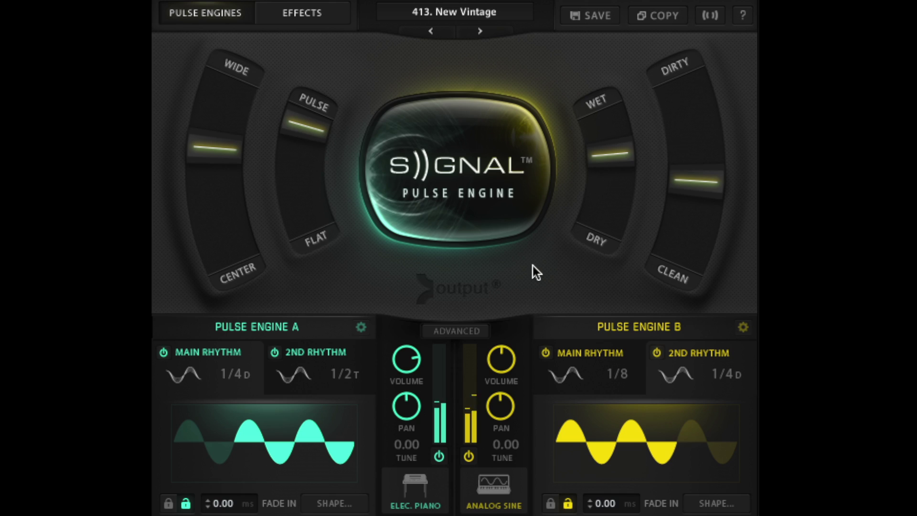
Open the advanced view of the New Vintage preset to look at the rhythm sends and envelopes of both engines.
click(478, 330)
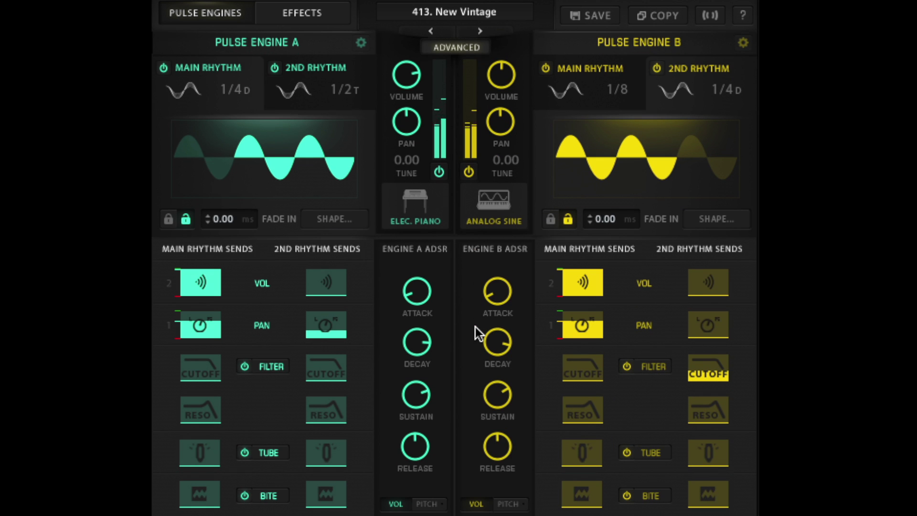
click(568, 374)
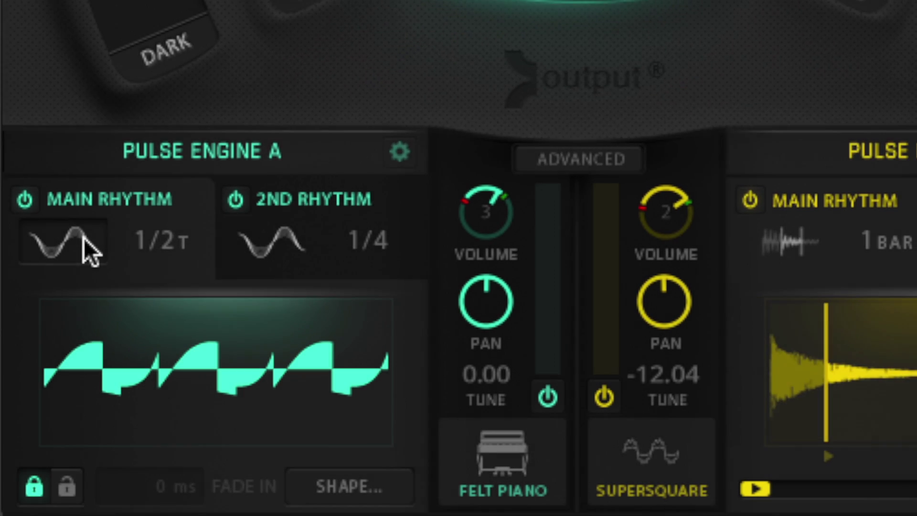
Change Pulse Engine A's main rhythm pulse type from Wave to Step, and switch it on to Loop.
click(85, 240)
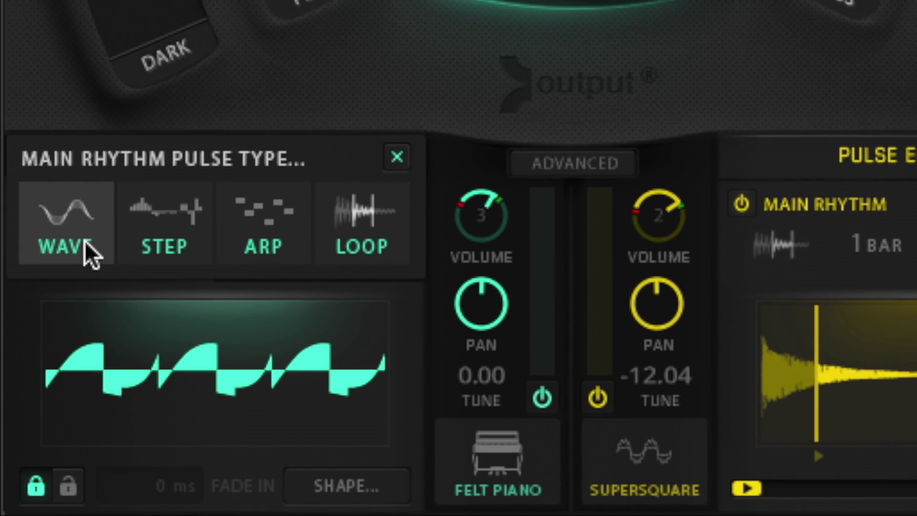
click(165, 227)
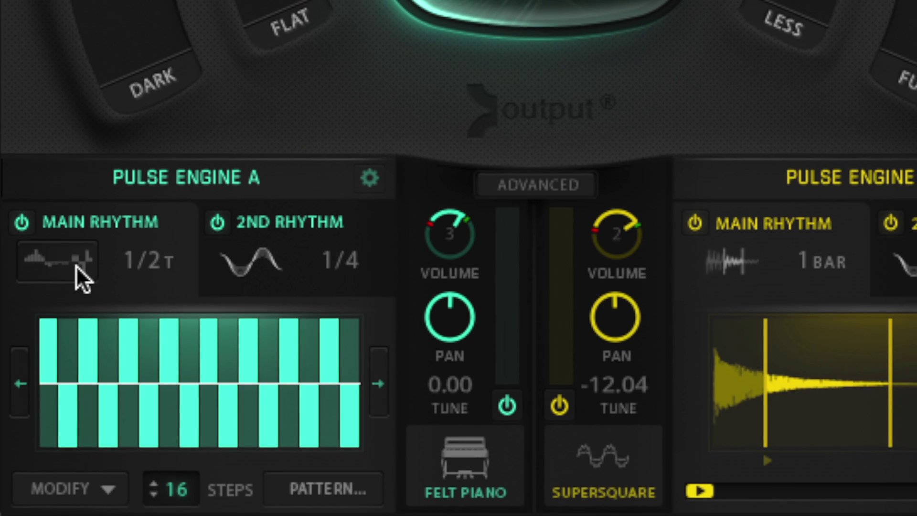
click(73, 271)
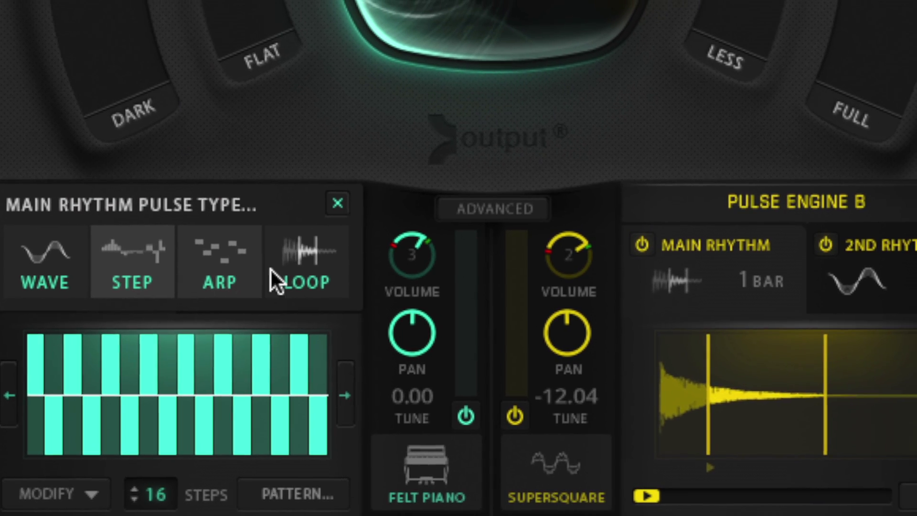
click(306, 266)
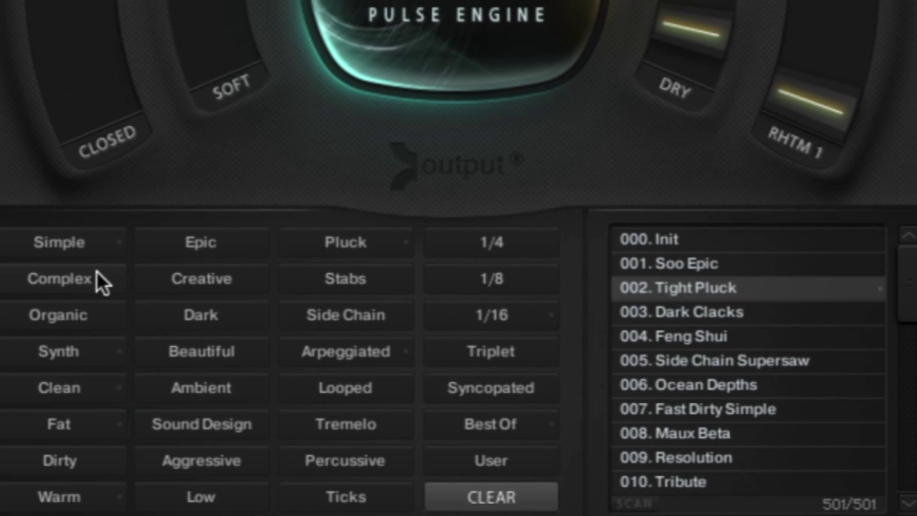
Filter the preset browser by the Complex and Creative tags and pick a preset from the filtered list.
click(96, 277)
click(152, 277)
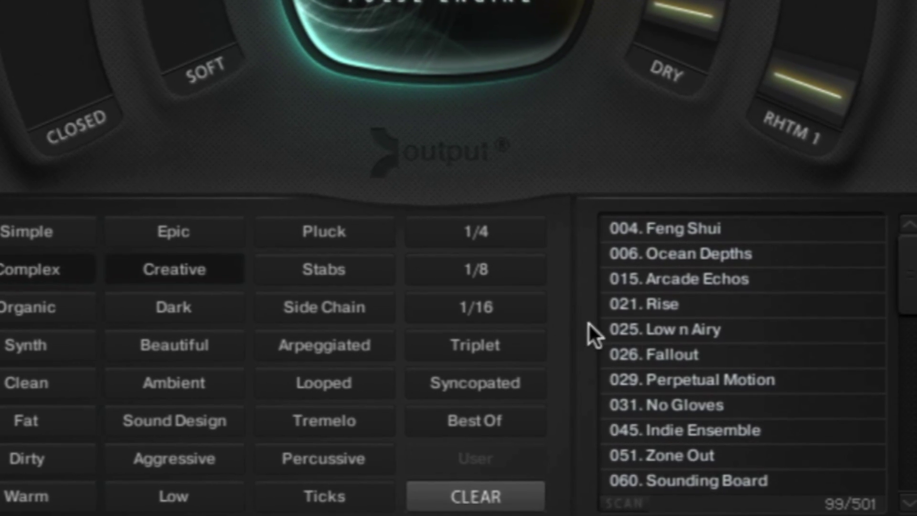
click(653, 320)
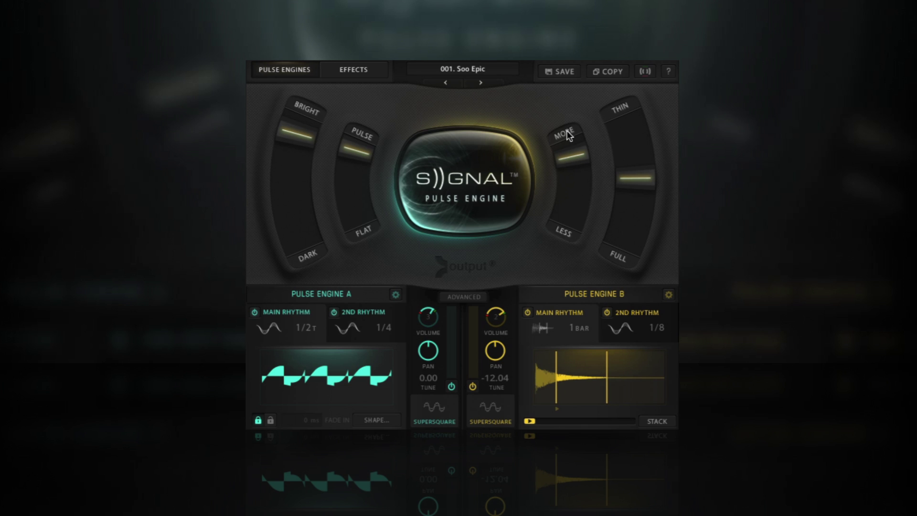
Look over the preset browser, the global effects page and the pulse rate choices for Engine A's main rhythm.
click(500, 70)
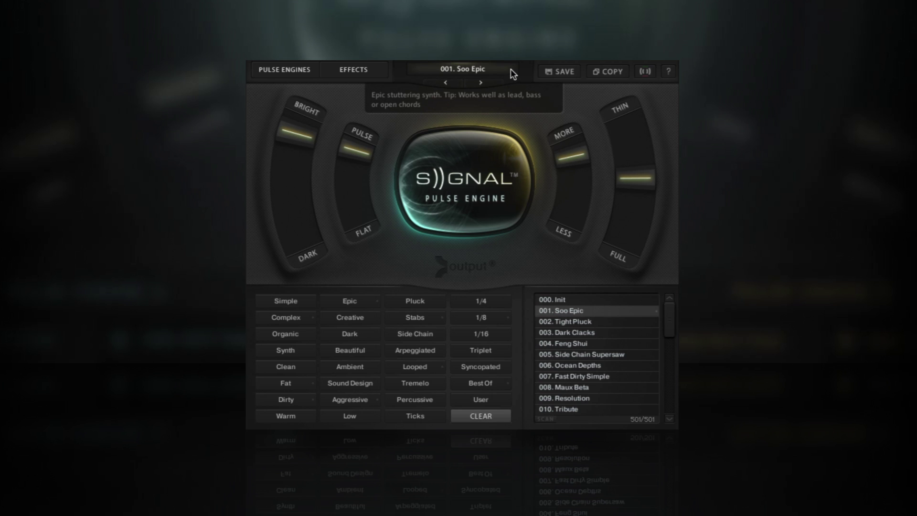
click(381, 67)
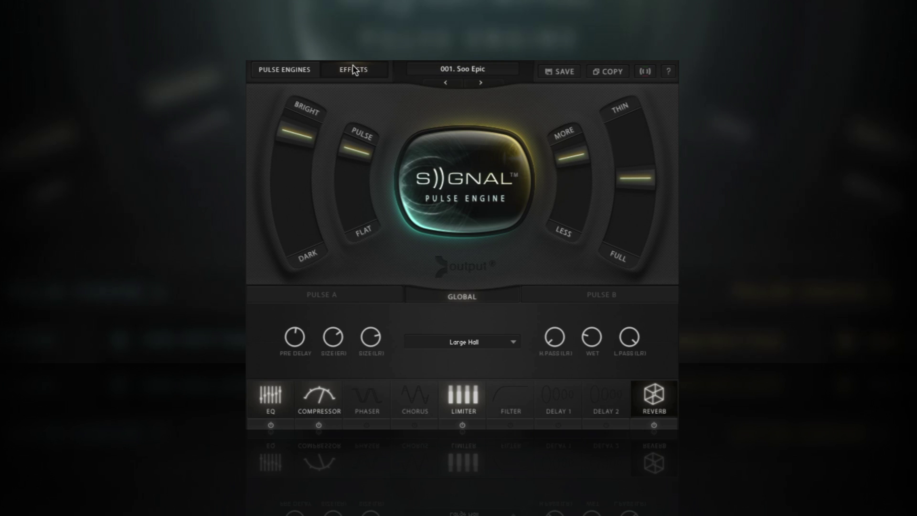
click(300, 72)
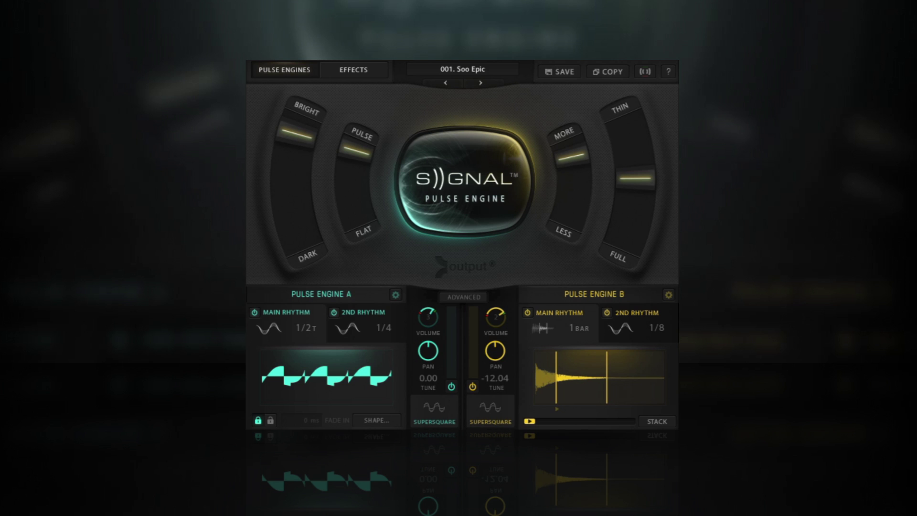
click(306, 328)
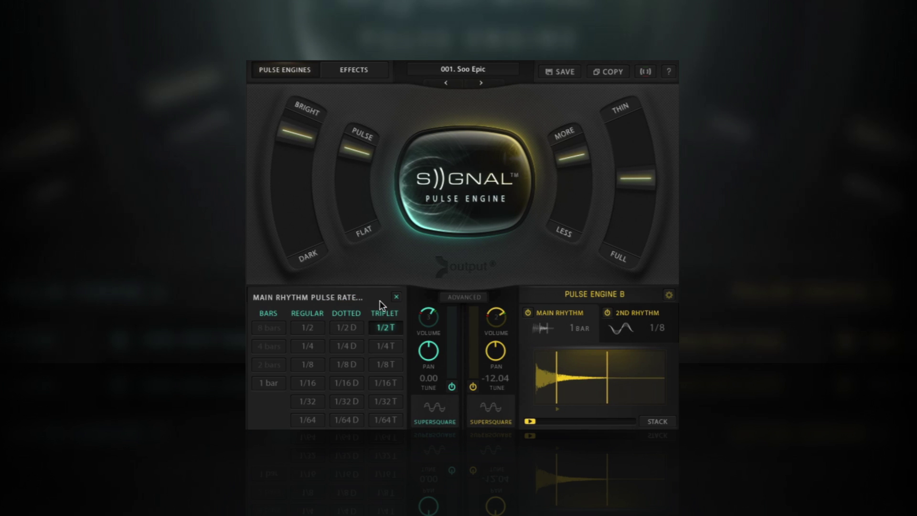
click(396, 297)
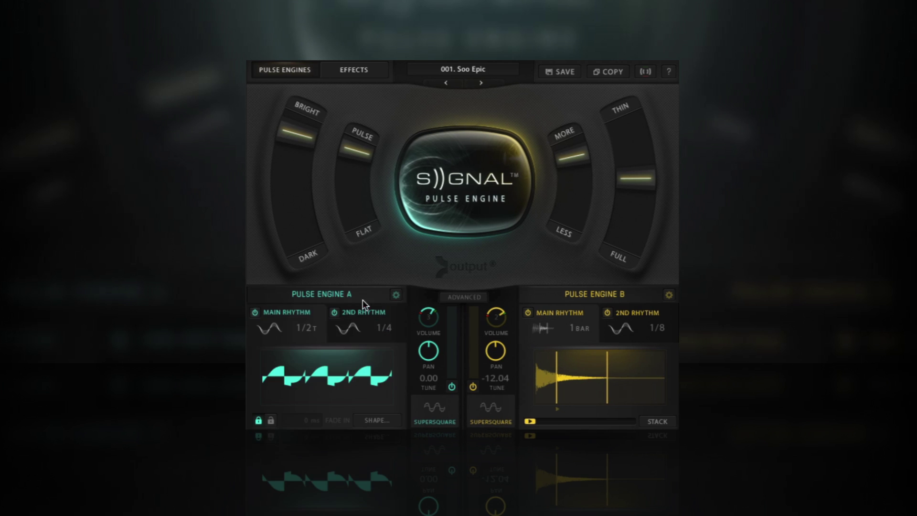
Try the Step, Arp and Loop pulse types for Engine A's main rhythm.
click(286, 325)
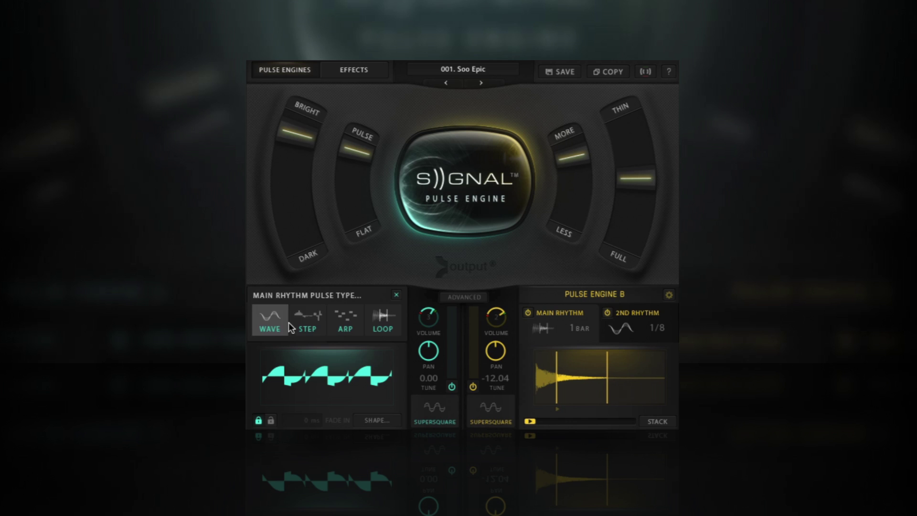
click(292, 322)
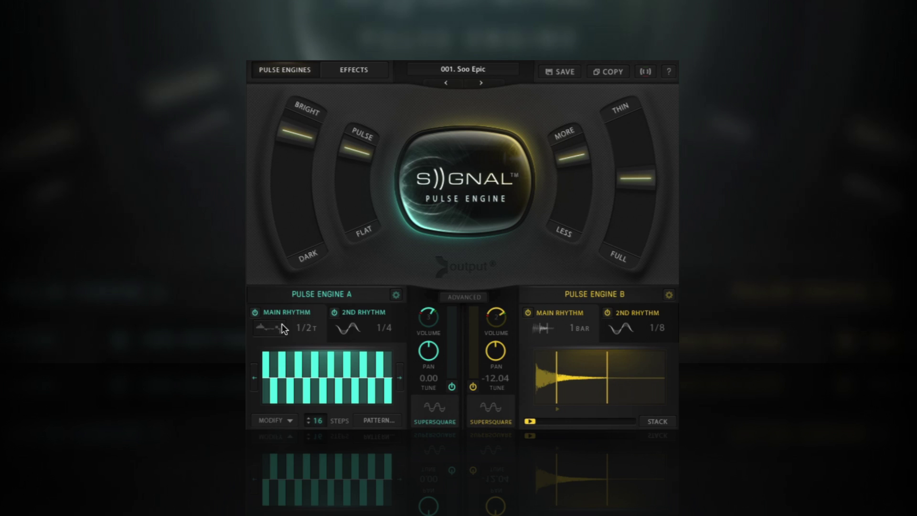
click(281, 328)
click(344, 321)
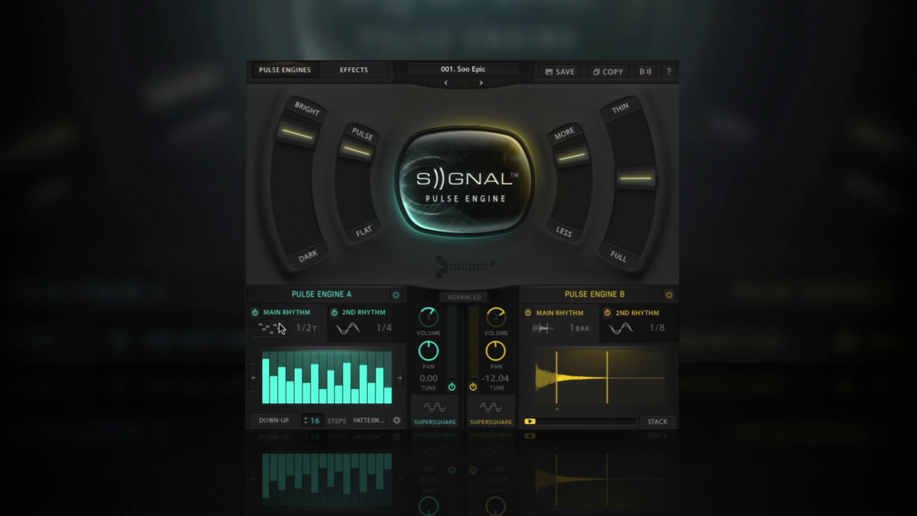
click(279, 323)
click(360, 320)
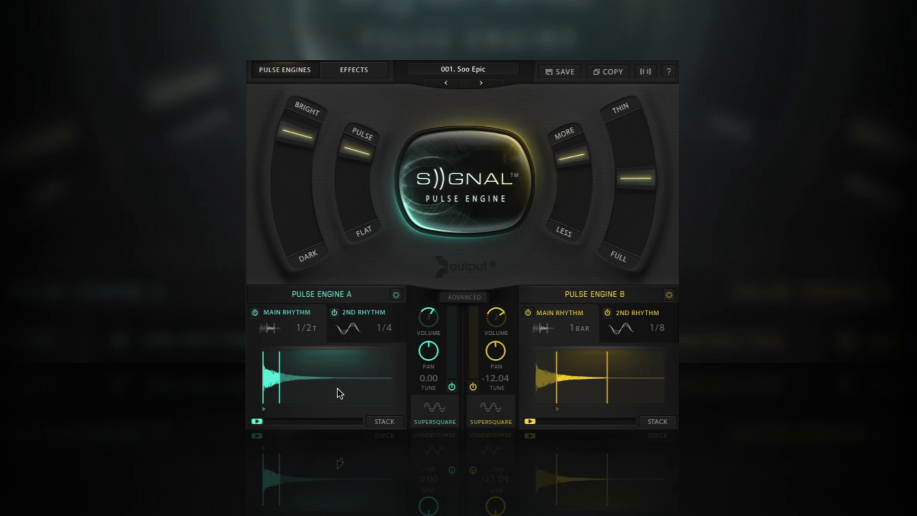
mouse_move(265, 379)
mouse_down()
mouse_move(286, 377)
mouse_move(263, 381)
mouse_up()
Set Engine A's main rhythm to Step and apply the fourth pattern in the second row of the Simple patterns.
click(269, 329)
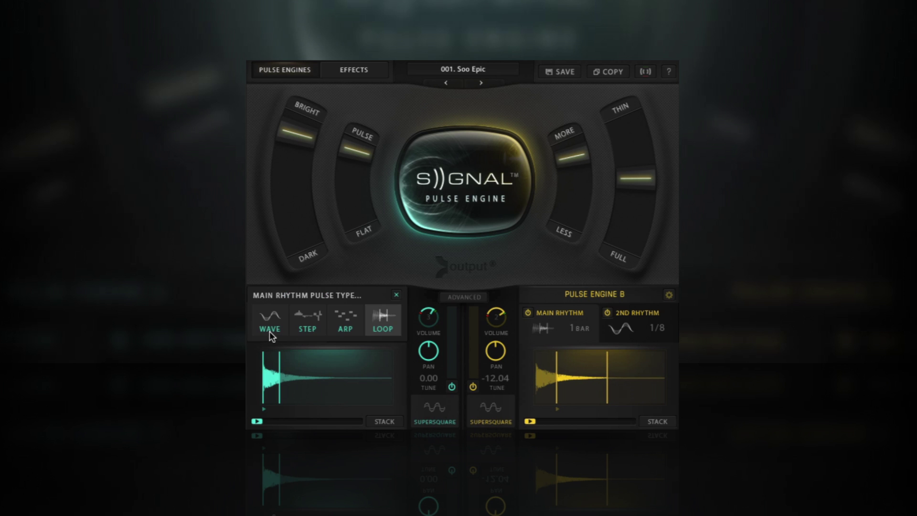
click(308, 322)
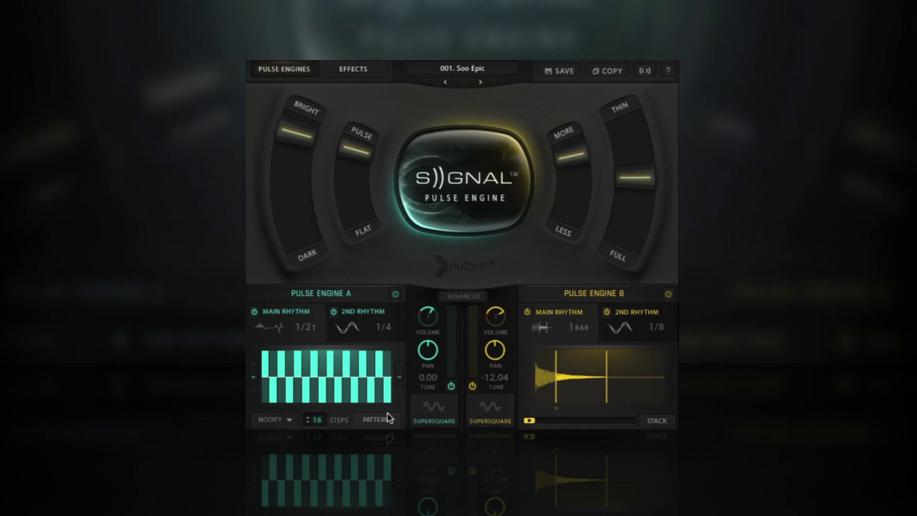
click(384, 418)
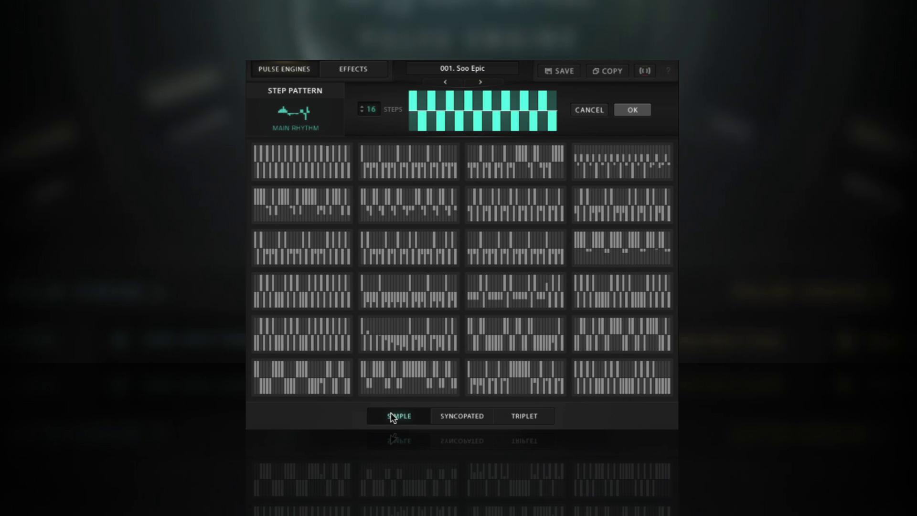
click(618, 216)
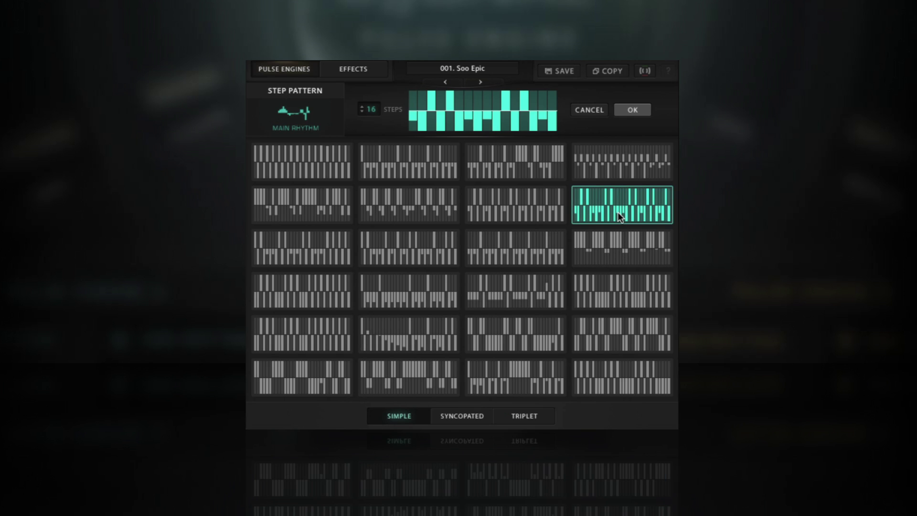
click(640, 113)
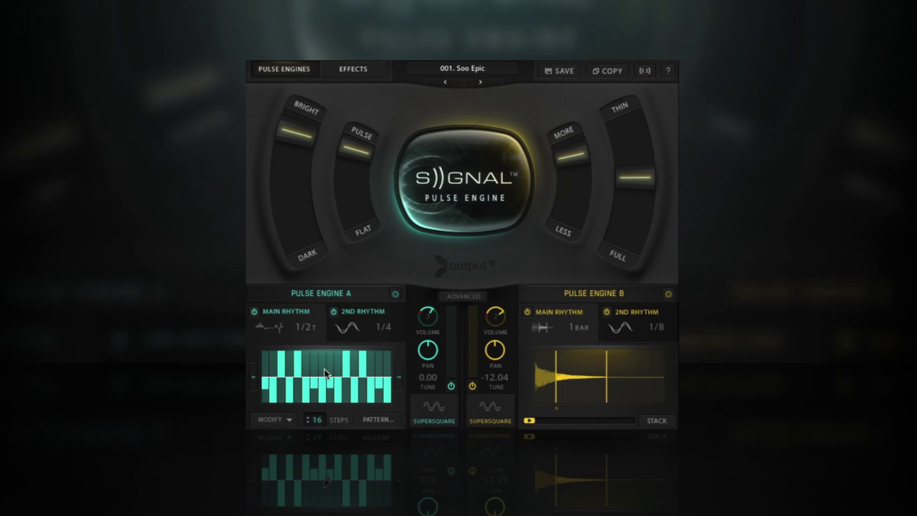
Redraw the later step levels of Engine A's main rhythm freehand and clear the entire pattern.
mouse_move(325, 369)
mouse_down()
mouse_move(343, 357)
mouse_move(366, 382)
mouse_move(381, 379)
mouse_up()
click(283, 421)
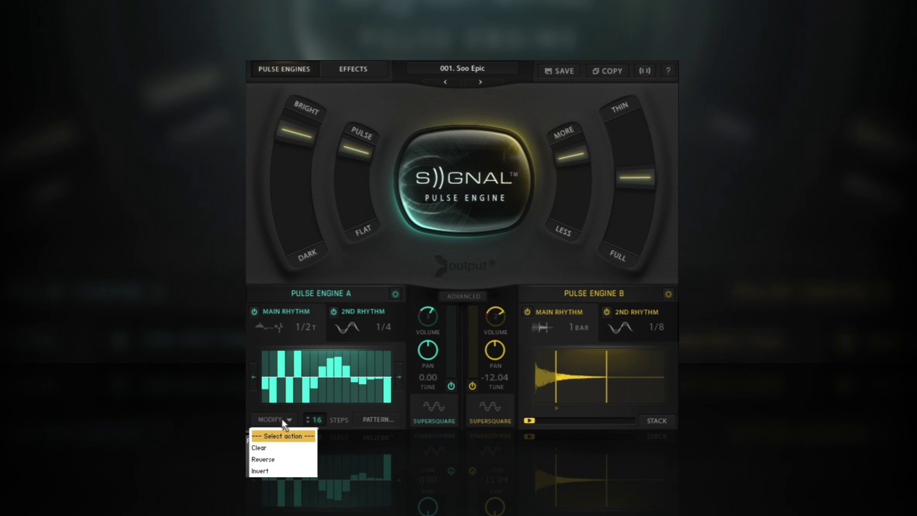
click(265, 448)
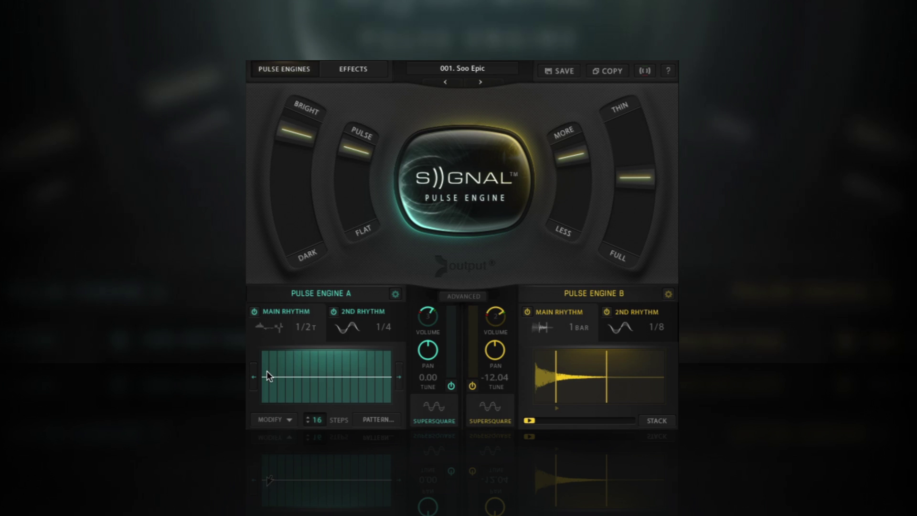
Draw a new pattern of alternating low and high steps in Engine A's main rhythm and set it to 12 steps.
drag(267, 376, 268, 354)
drag(299, 380, 314, 444)
drag(313, 385, 334, 339)
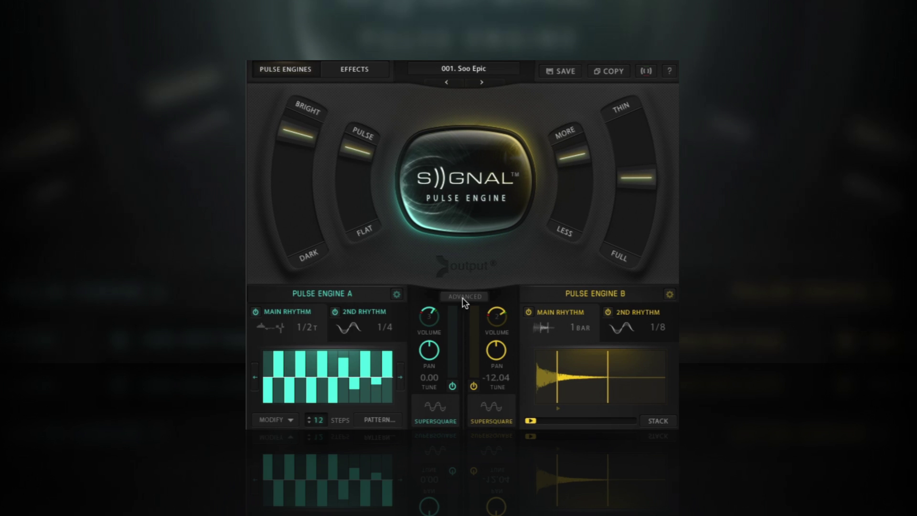
Examine Engine A's pitch envelope and its Filter, Tube and Bite settings in the advanced view, and return to the main view.
click(463, 296)
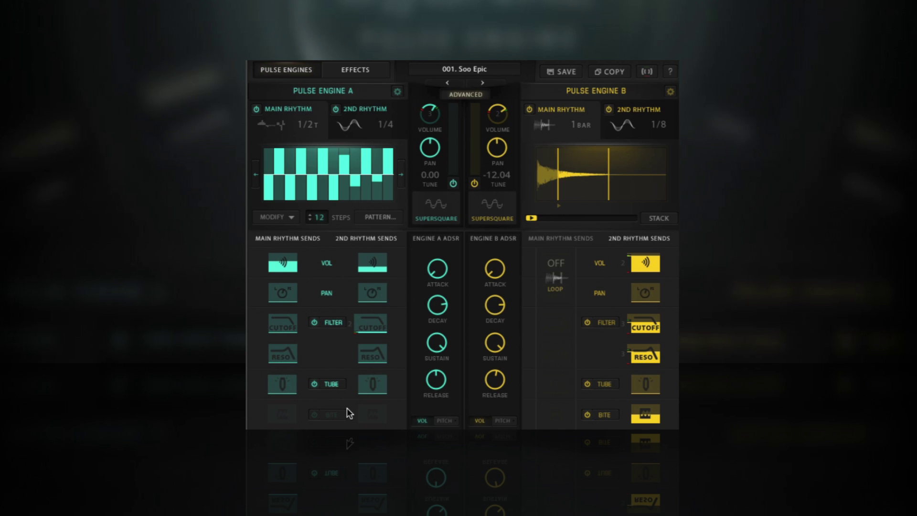
click(444, 420)
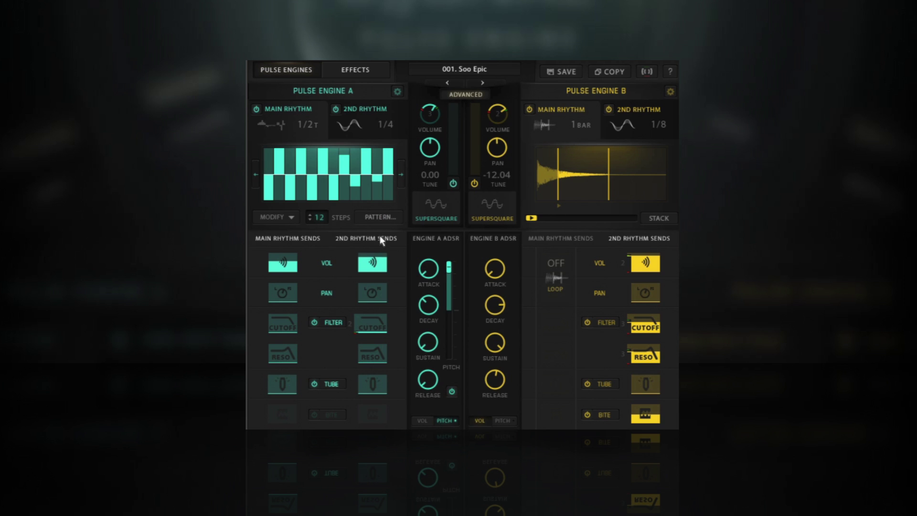
click(331, 321)
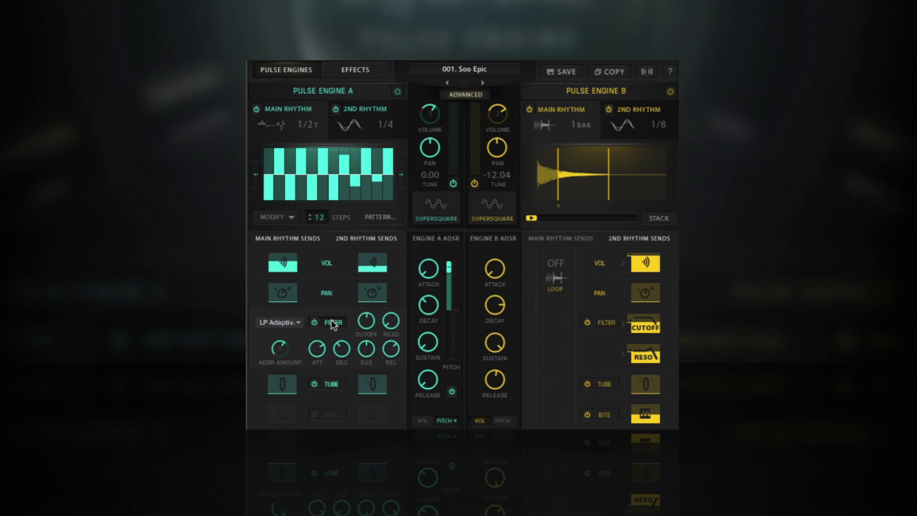
click(337, 384)
click(337, 415)
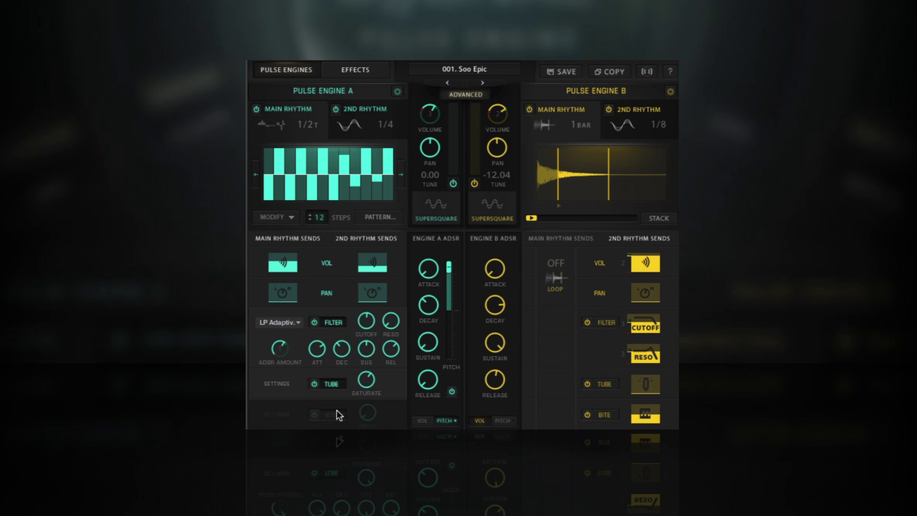
click(336, 413)
click(339, 385)
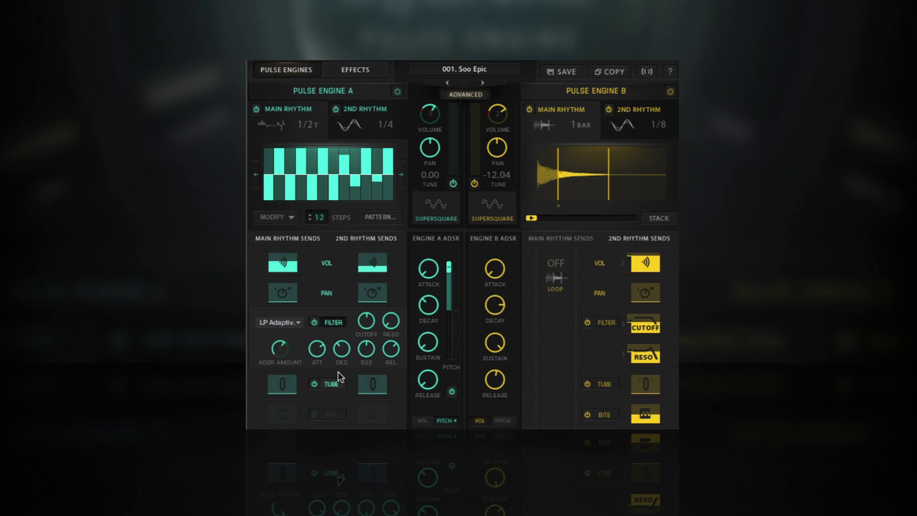
click(340, 323)
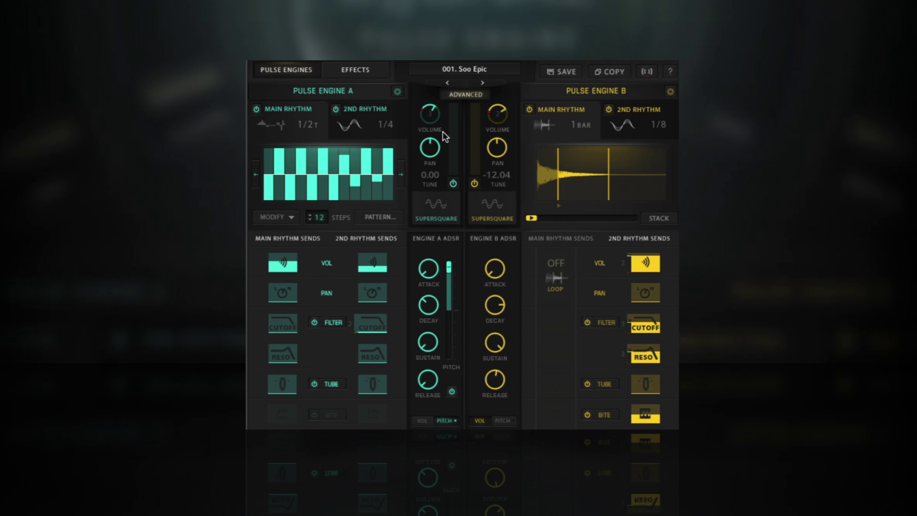
click(458, 94)
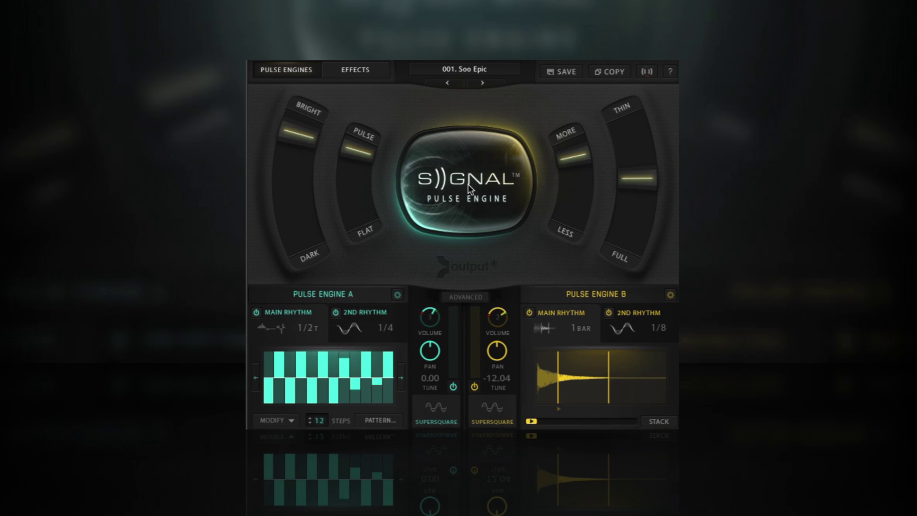
click(468, 186)
click(468, 184)
Turn off Engine A's second and main rhythms, and switch off the Engine A and Engine B layers.
click(335, 312)
click(257, 311)
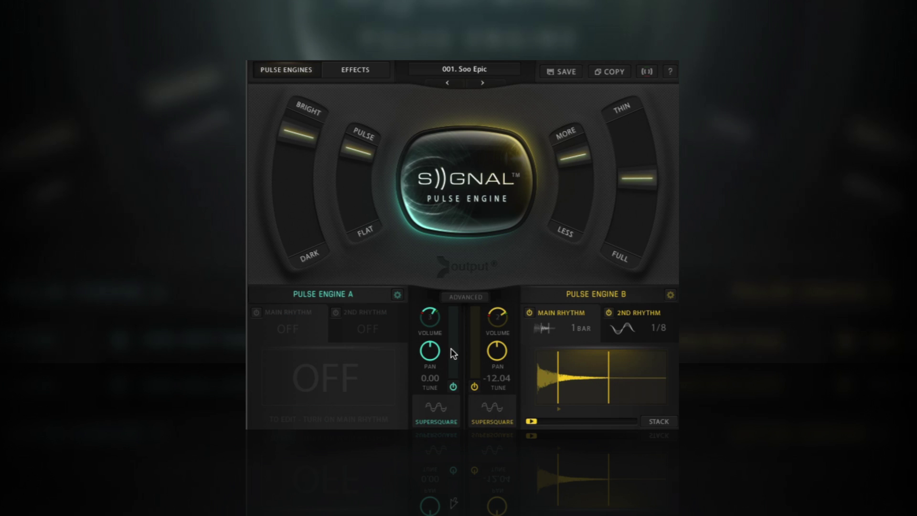
click(454, 387)
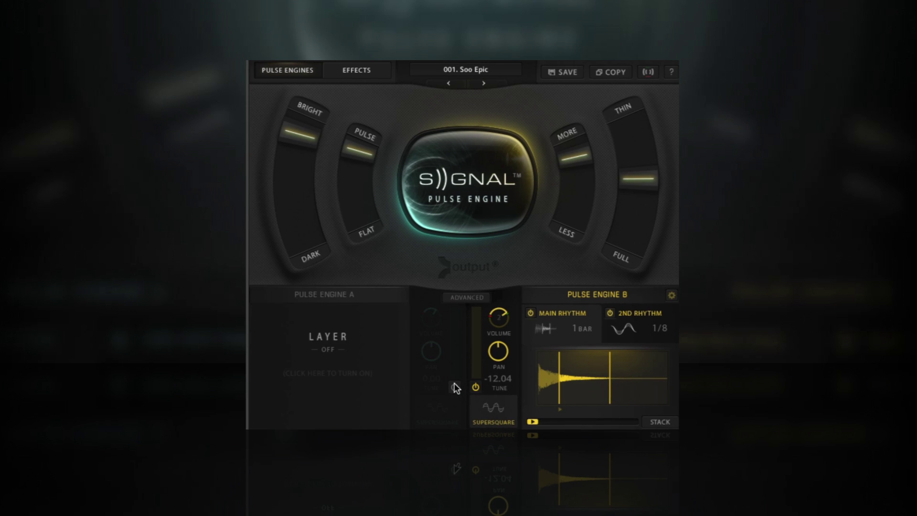
click(475, 386)
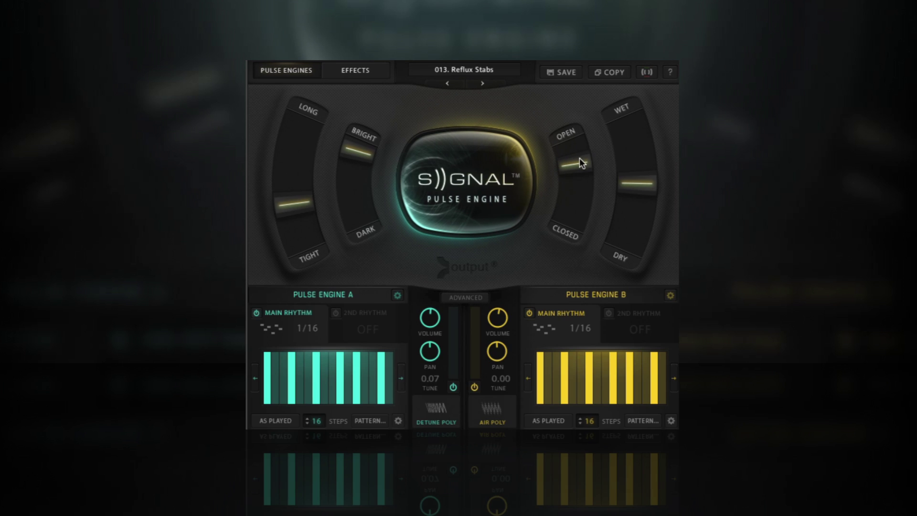
Raise the Open/Closed and Wet/Dry macros of Reflux Stabs, and step forward through the presets to 018. Soft Retro Glitcher.
drag(572, 246, 585, 197)
drag(590, 151, 678, 108)
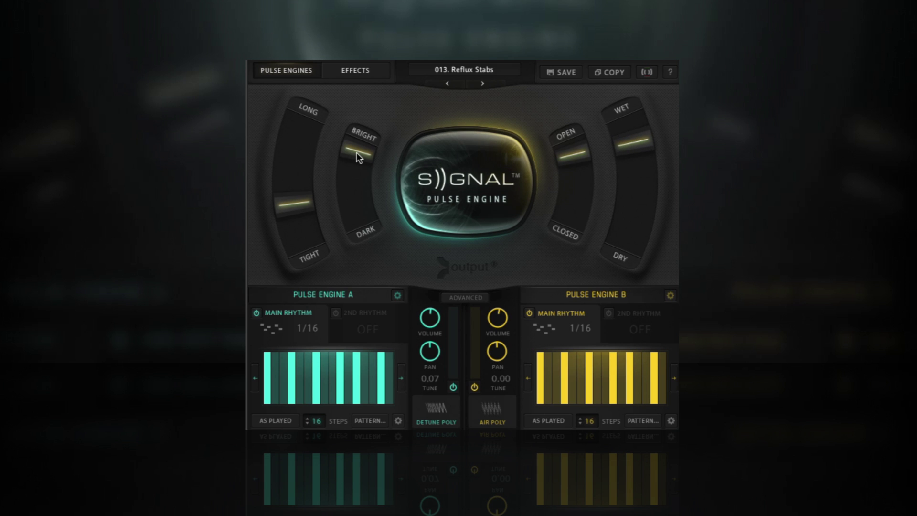
click(484, 84)
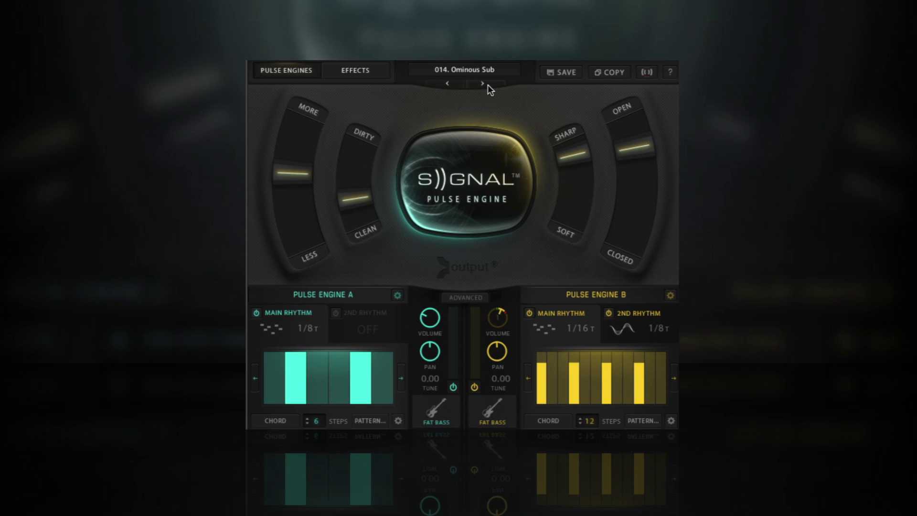
click(484, 84)
click(490, 86)
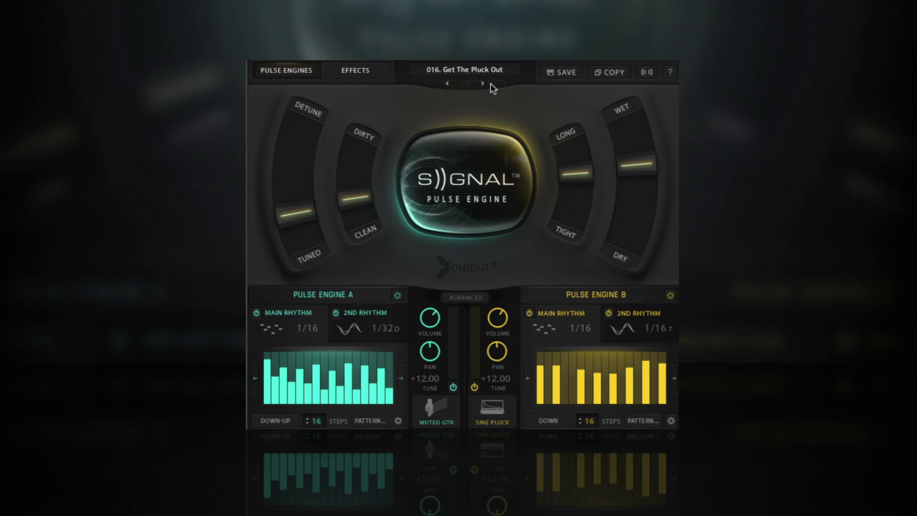
click(491, 87)
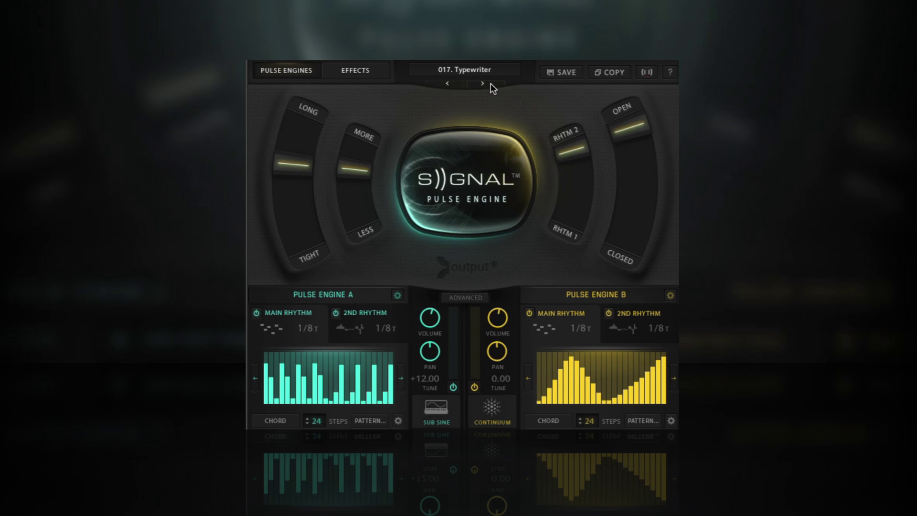
click(492, 85)
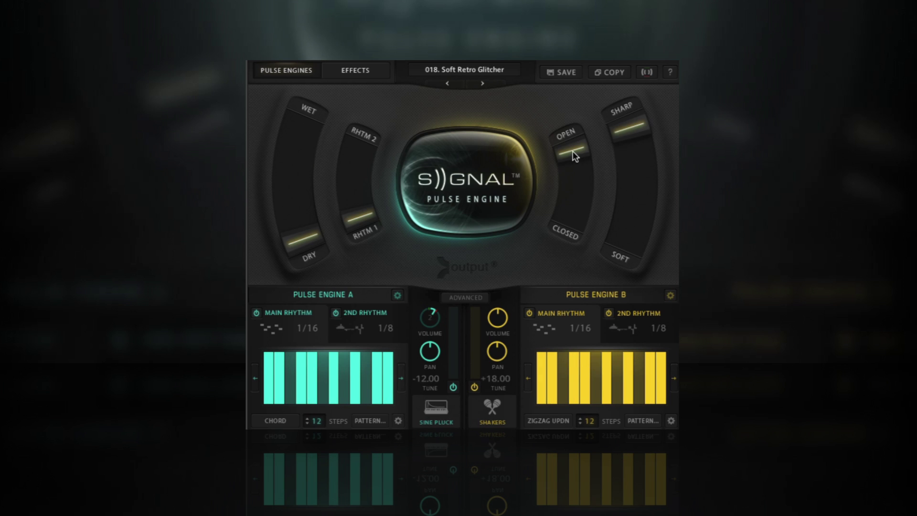
Open the macro assignment view and adjust the four macro sliders, raising Macro 2 close to RHTM 2.
click(646, 72)
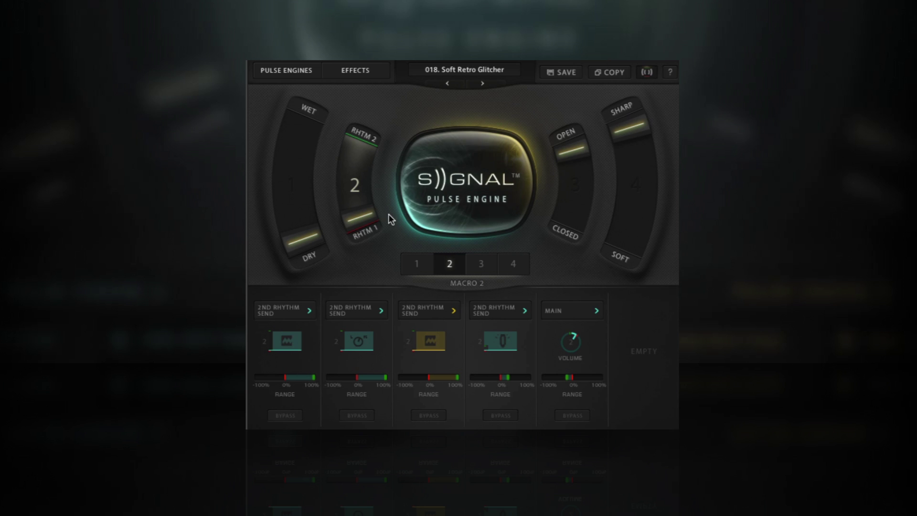
drag(365, 203, 380, 187)
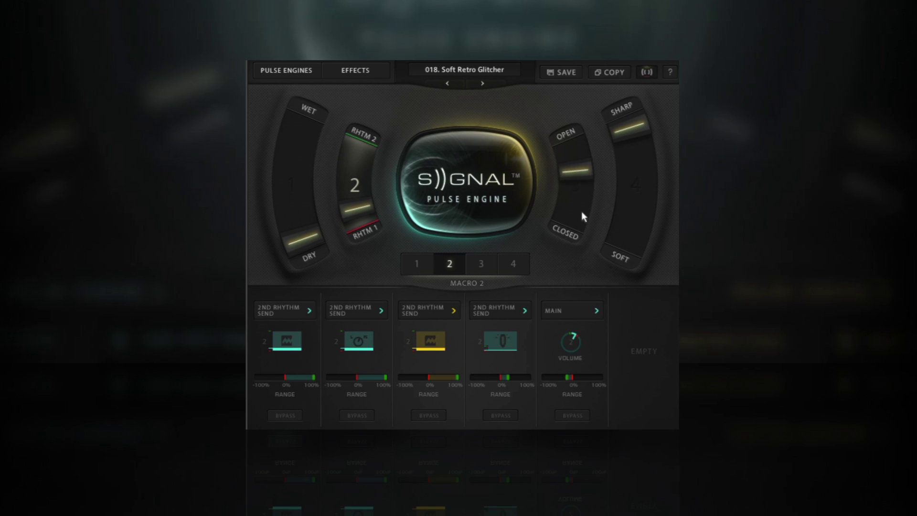
drag(581, 211, 596, 154)
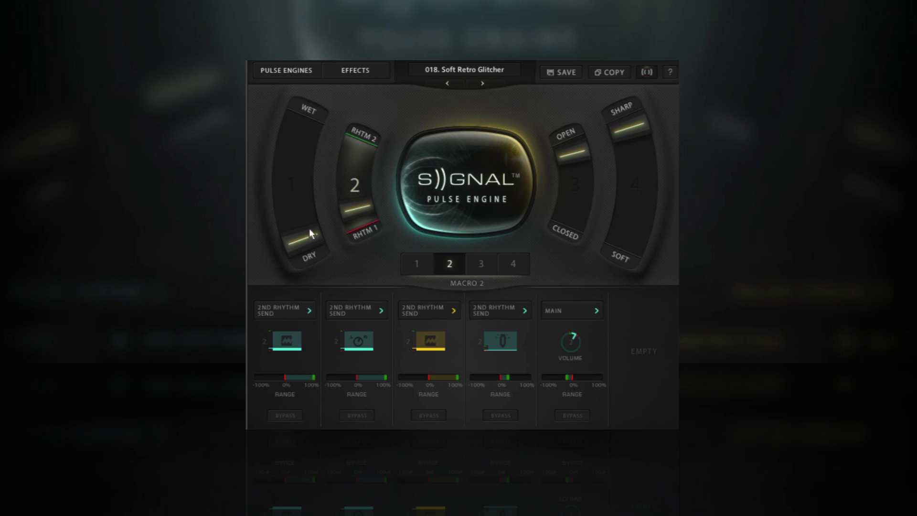
drag(310, 233, 371, 120)
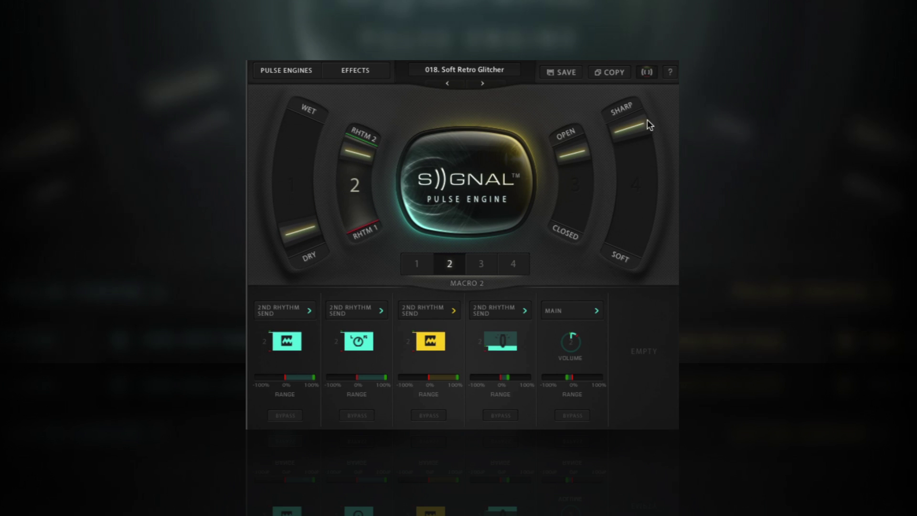
drag(649, 125, 639, 179)
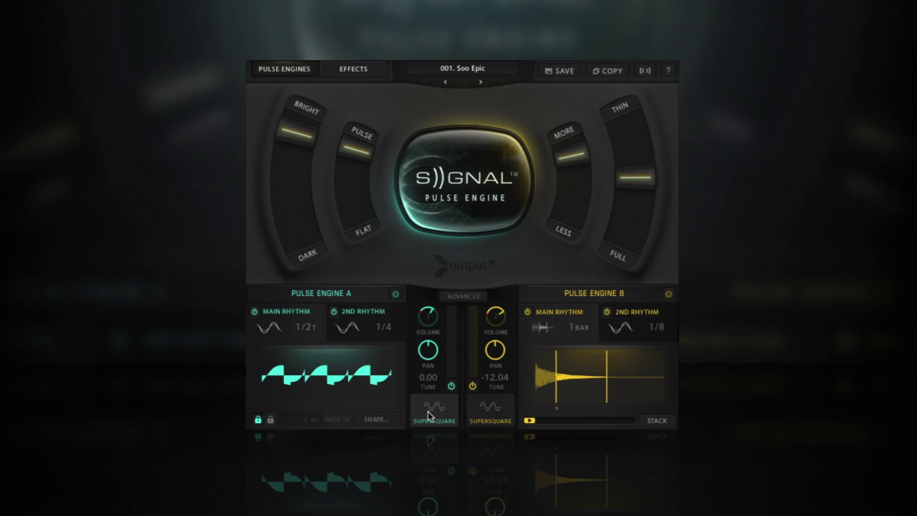
Try the Triangle and Upright sources for Engine A, and set its sound source to Sub Saw.
click(428, 411)
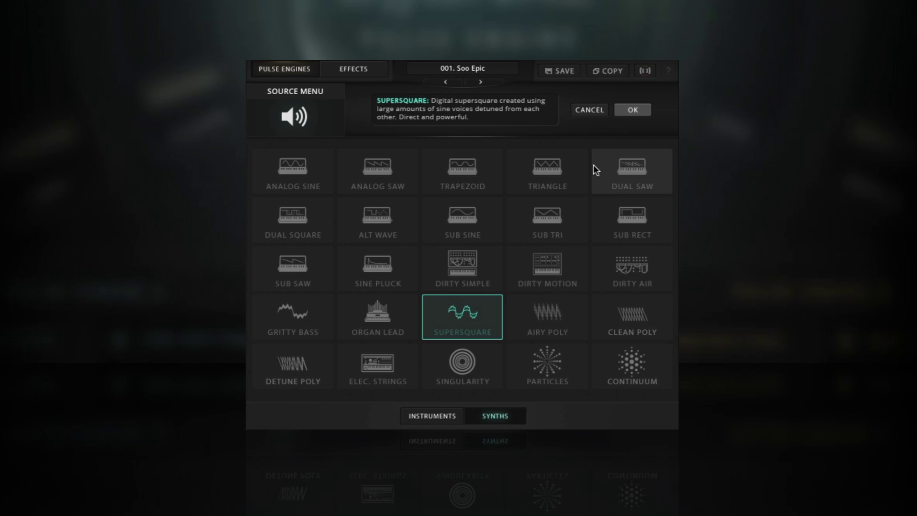
click(570, 170)
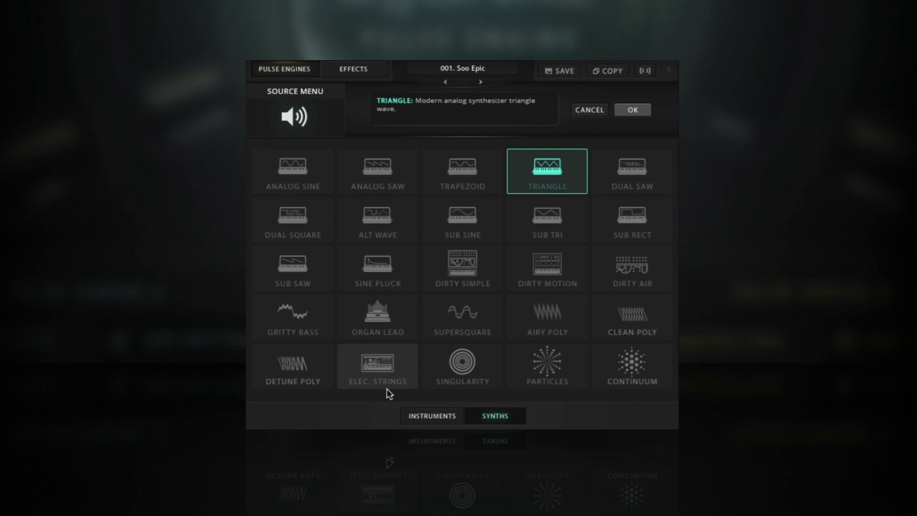
click(426, 415)
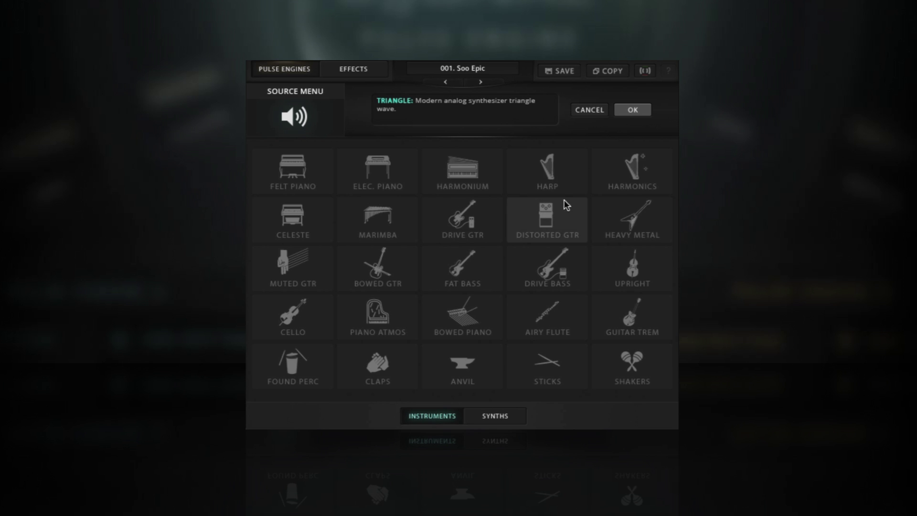
click(625, 256)
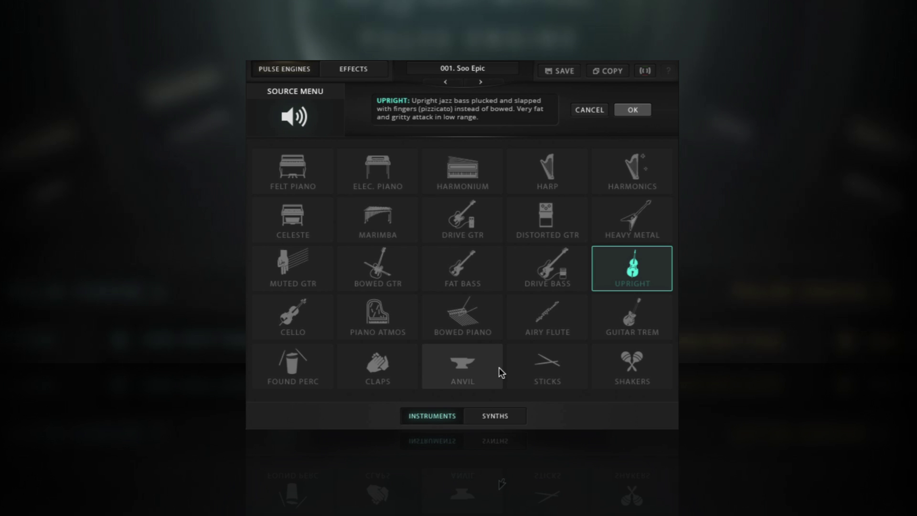
click(494, 416)
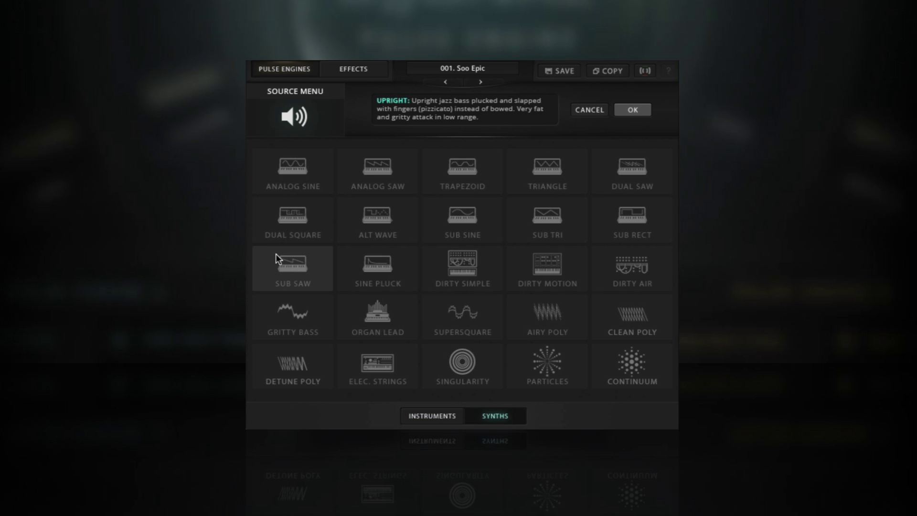
click(293, 266)
click(633, 110)
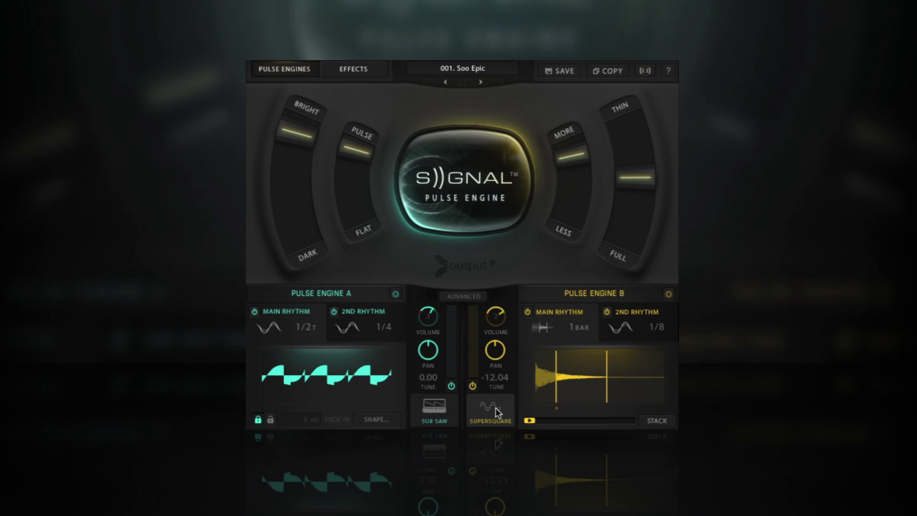
Try the Heavy Metal and Dirty Simple sources for Engine B, and set its sound source to Upright.
click(494, 409)
click(433, 416)
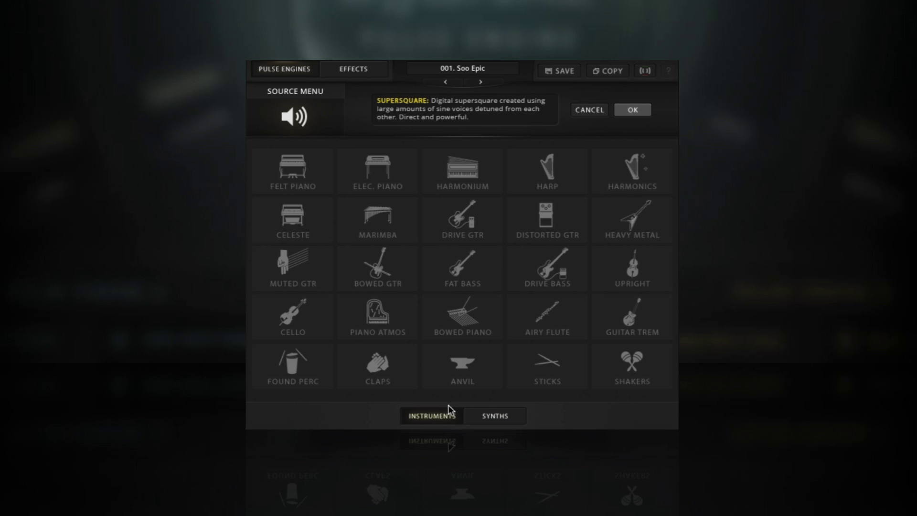
click(645, 223)
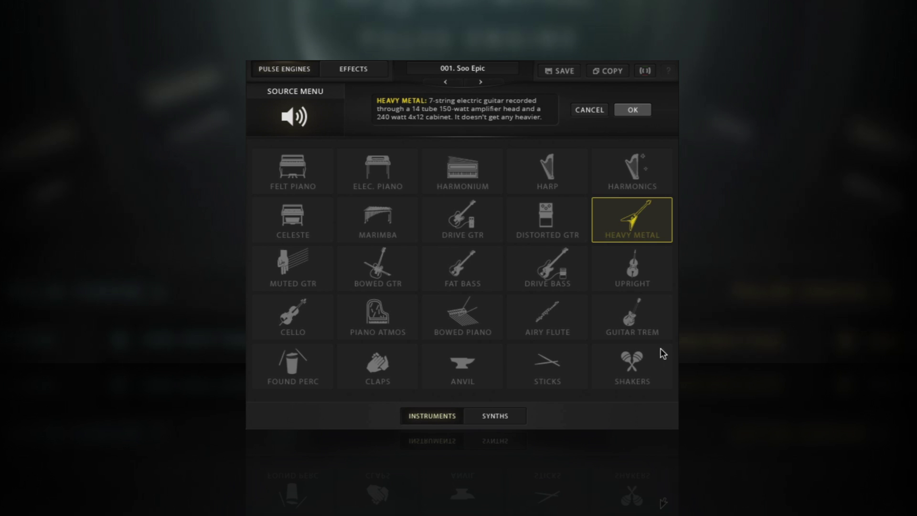
click(493, 419)
click(475, 271)
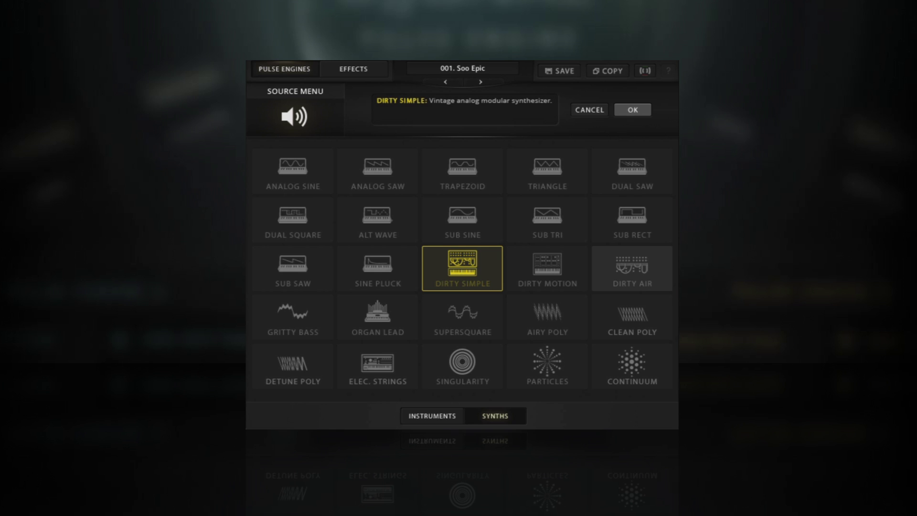
click(420, 412)
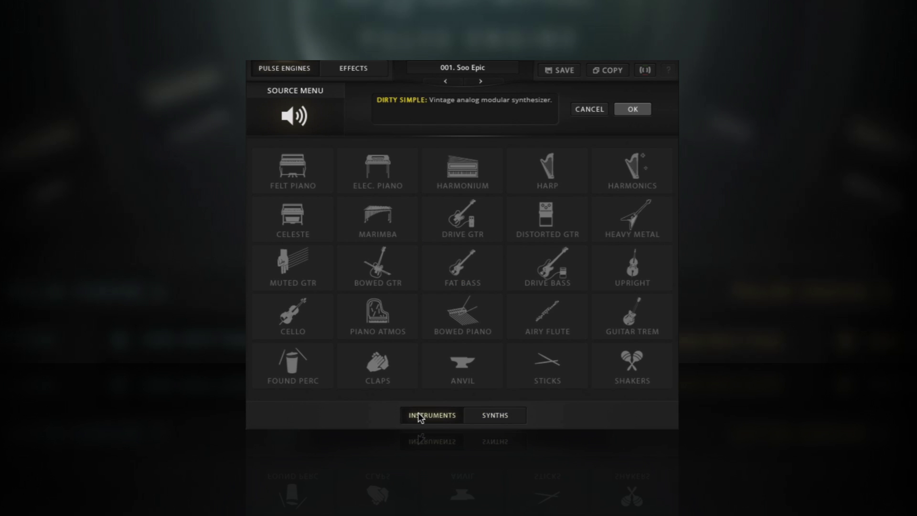
click(622, 247)
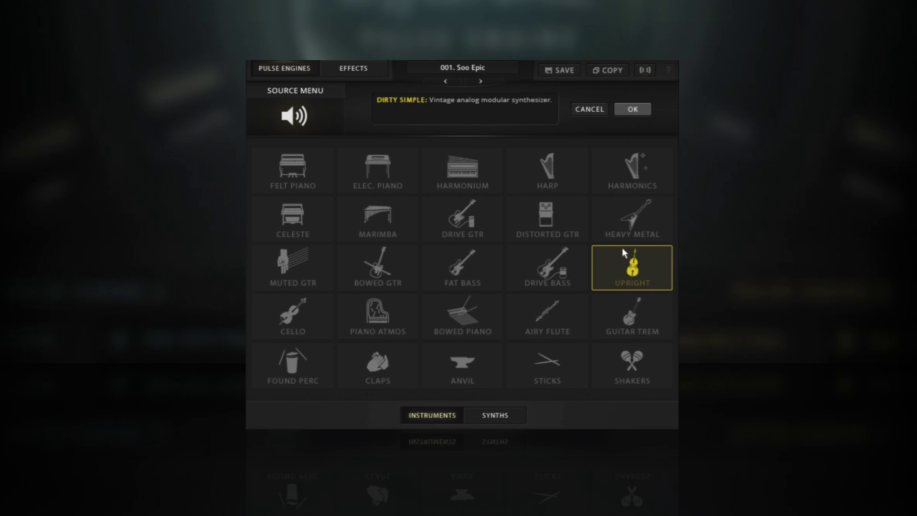
click(632, 110)
Reopen Engine A's source selection and choose Drive GTR from the instrument sources.
click(431, 411)
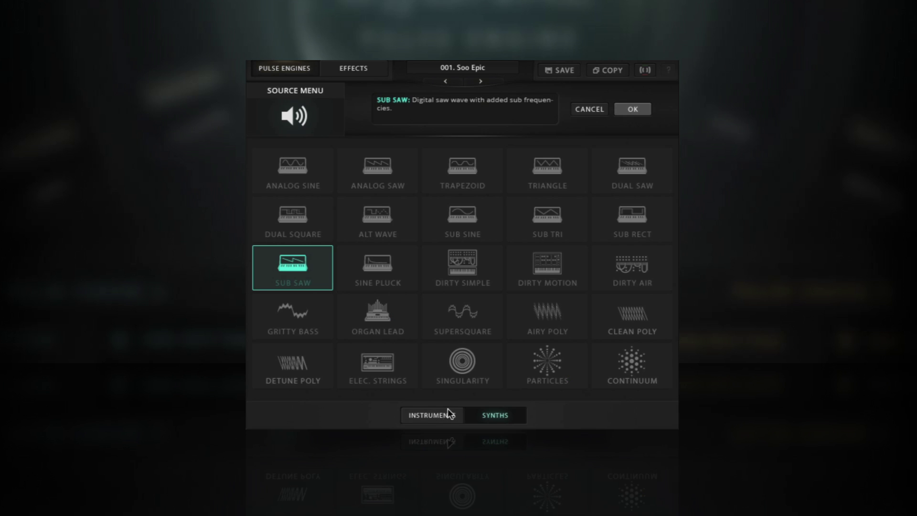
click(435, 414)
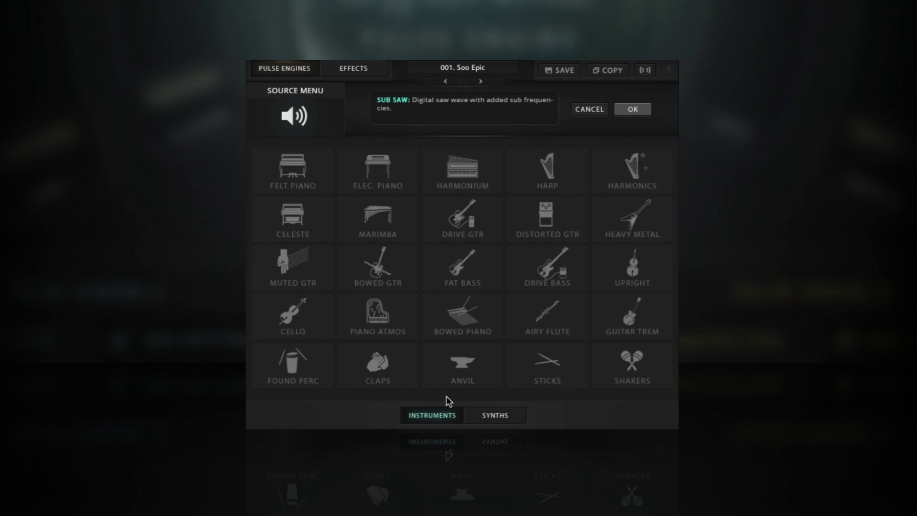
click(468, 228)
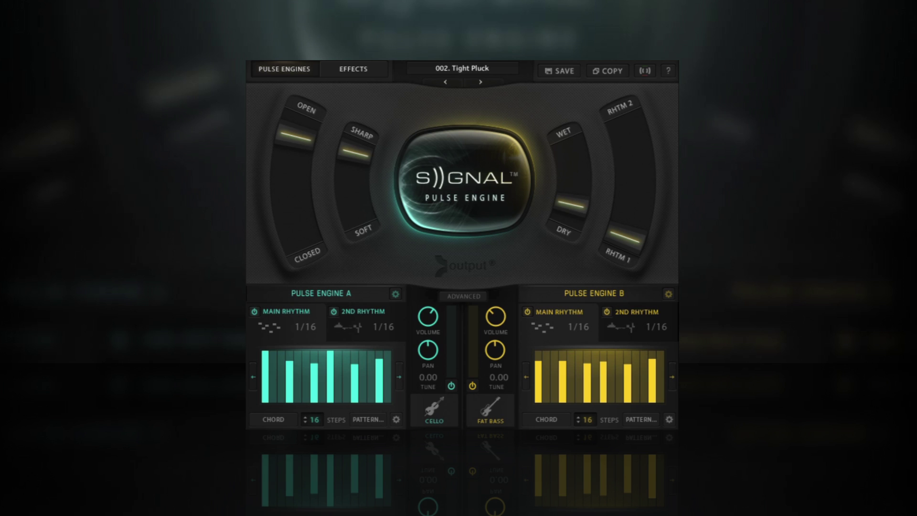
Copy the pulse engine settings of layer A to layer B in the Tight Pluck preset.
click(619, 72)
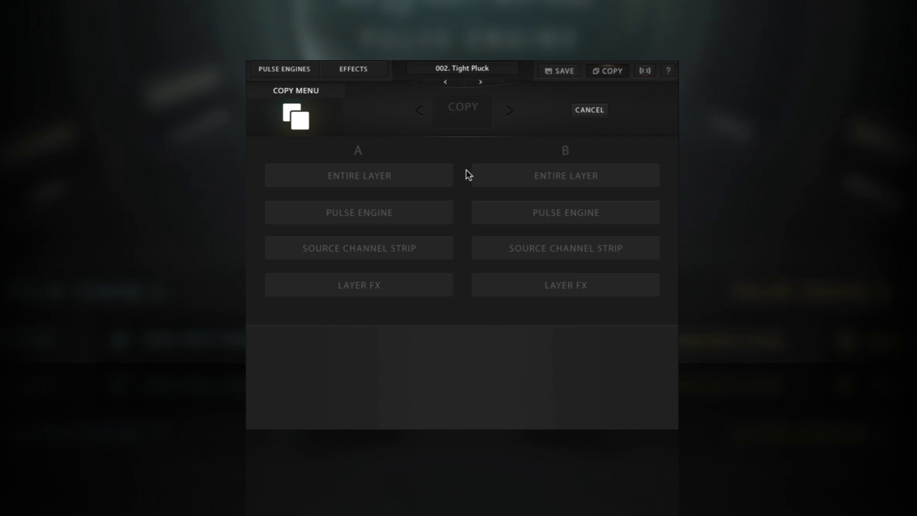
click(423, 210)
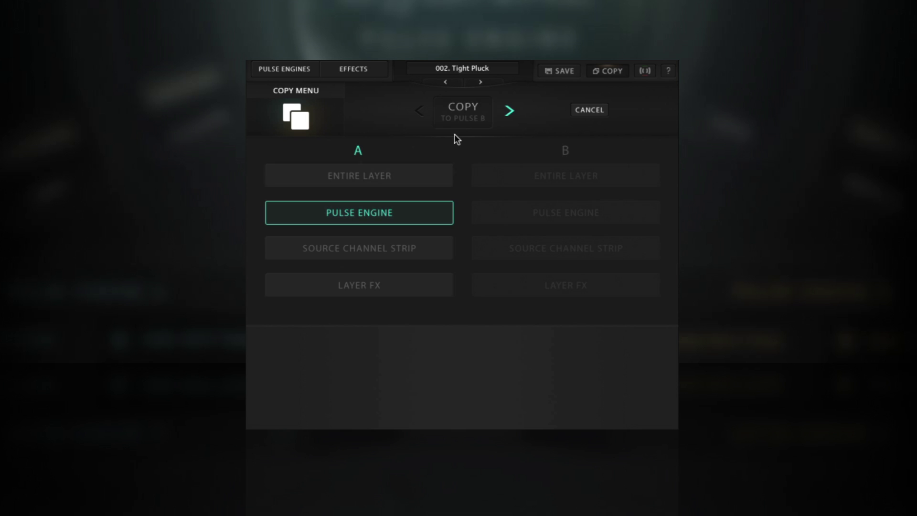
click(462, 114)
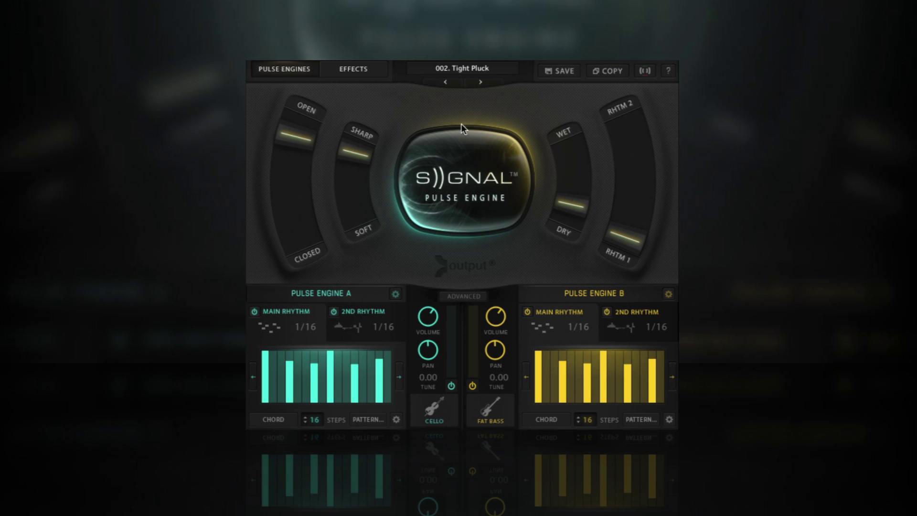
Examine the help overlay explaining the main page controls and close it.
click(667, 72)
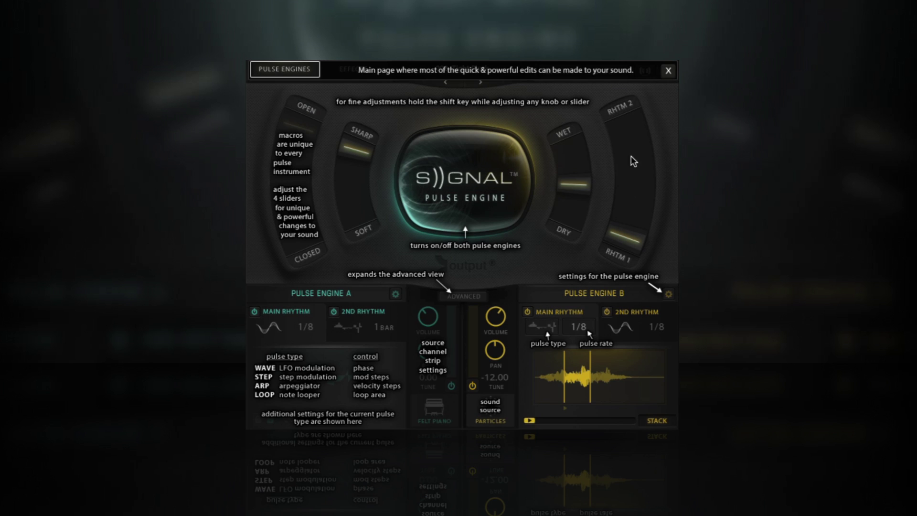
click(669, 69)
Filter the preset browser by the Complex and Creative tags and load 025. Low n Airy.
click(475, 67)
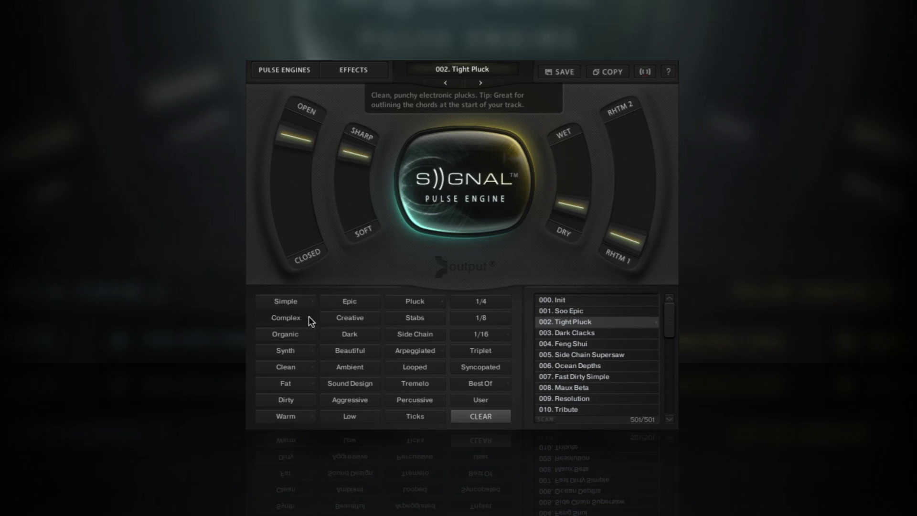
click(309, 317)
click(335, 316)
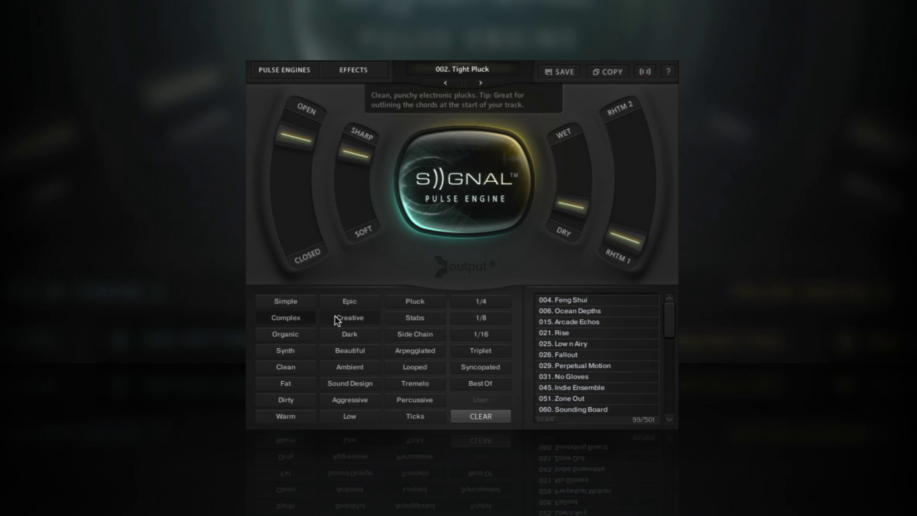
click(561, 344)
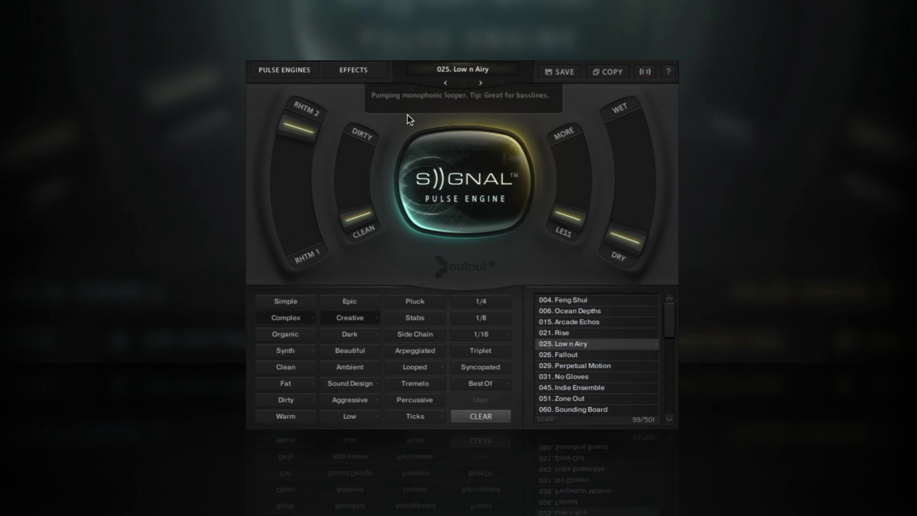
Save the current sound as a new preset named My Preset.
click(558, 73)
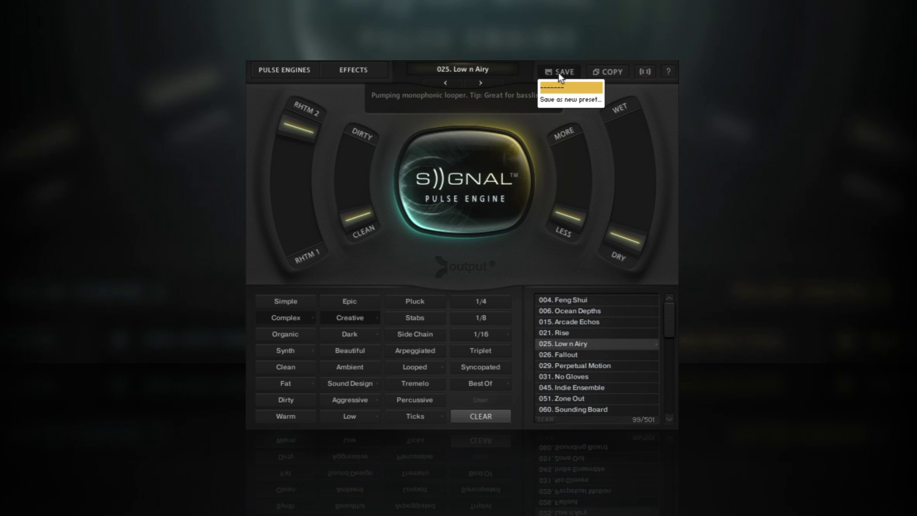
click(565, 99)
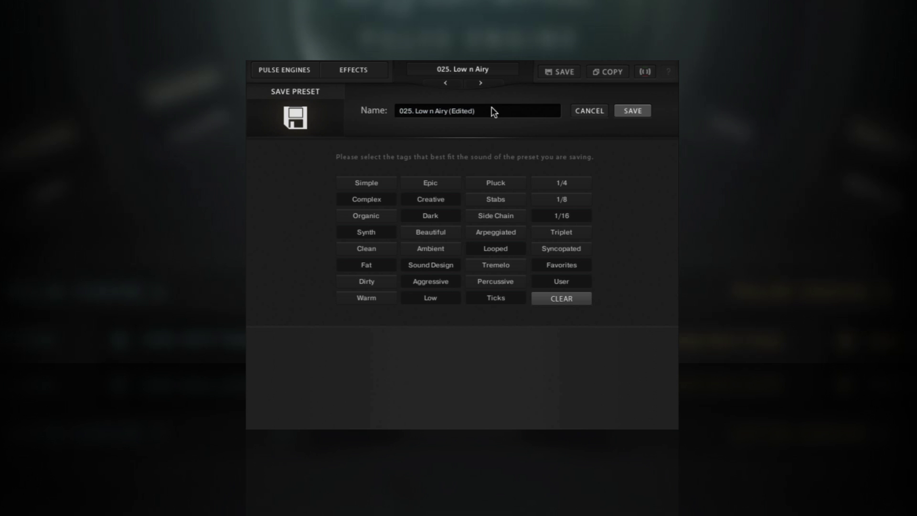
drag(497, 109, 319, 104)
text(My Preset)
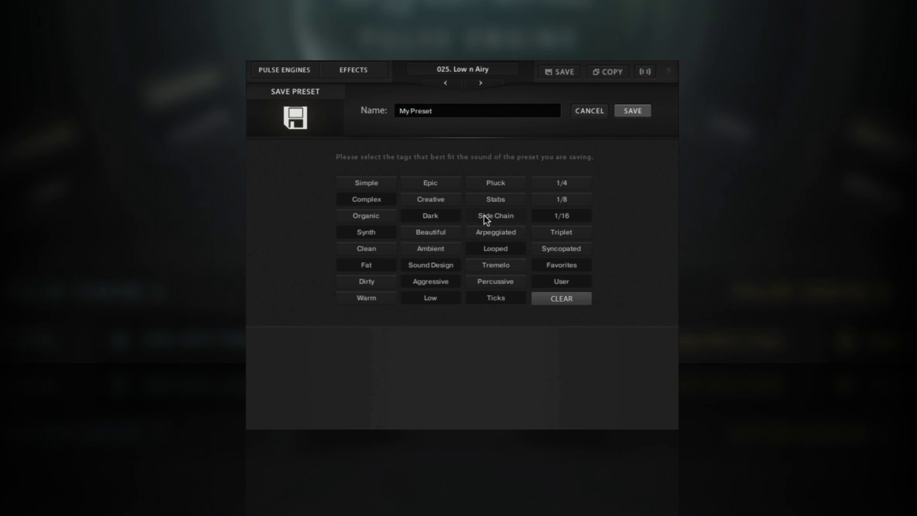
click(635, 111)
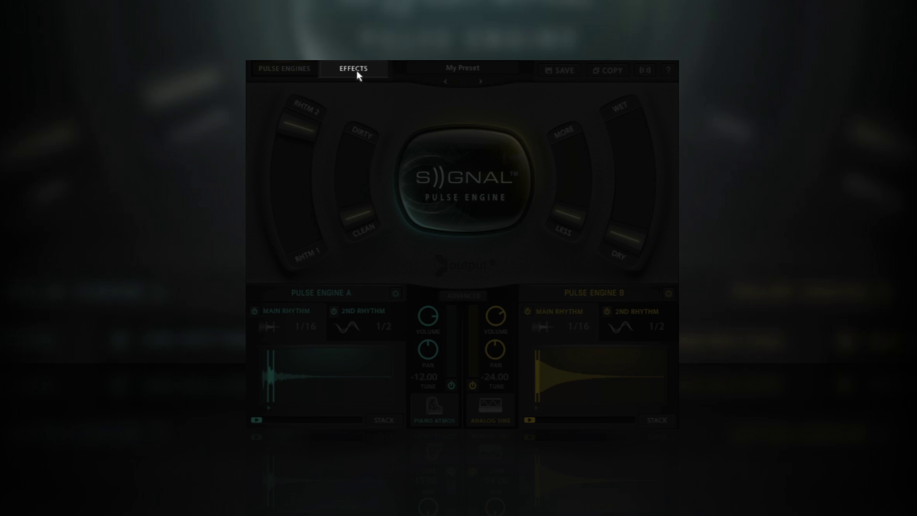
Examine the effects page, comparing the global effects with the separate effects of Pulse A and Pulse B.
click(356, 70)
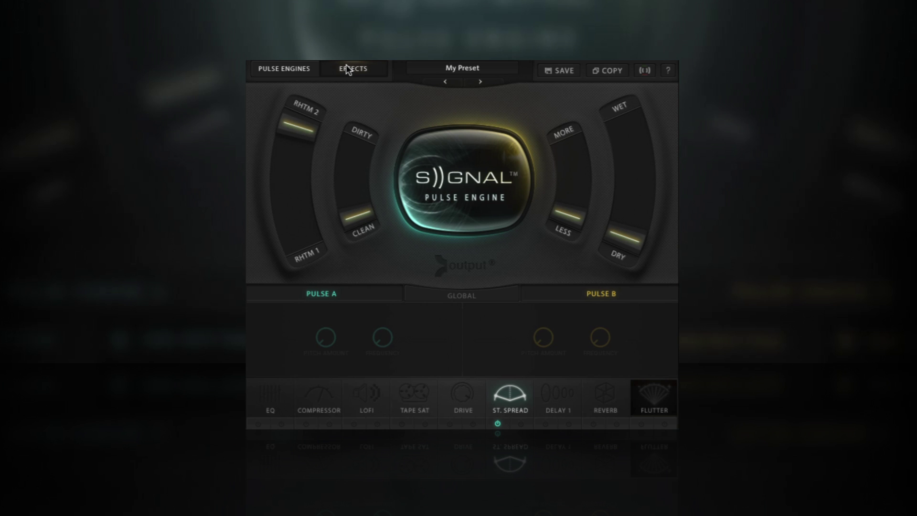
click(508, 289)
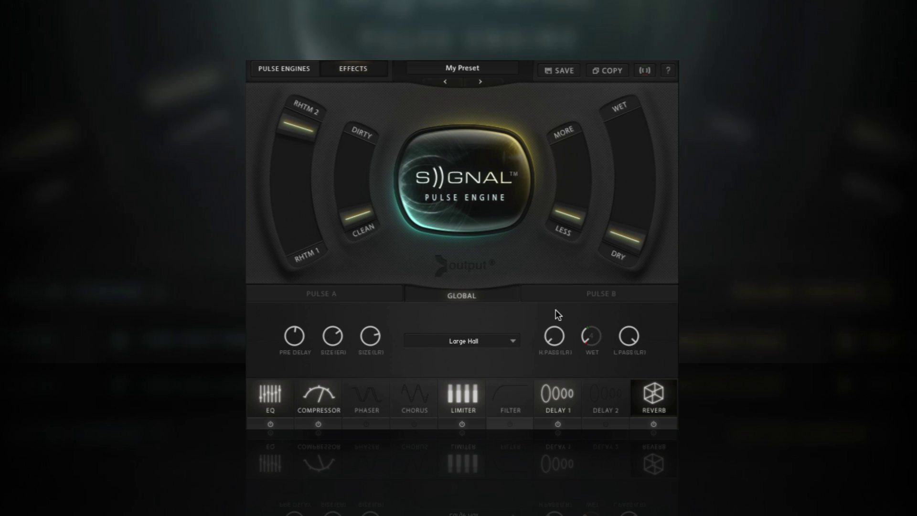
click(386, 286)
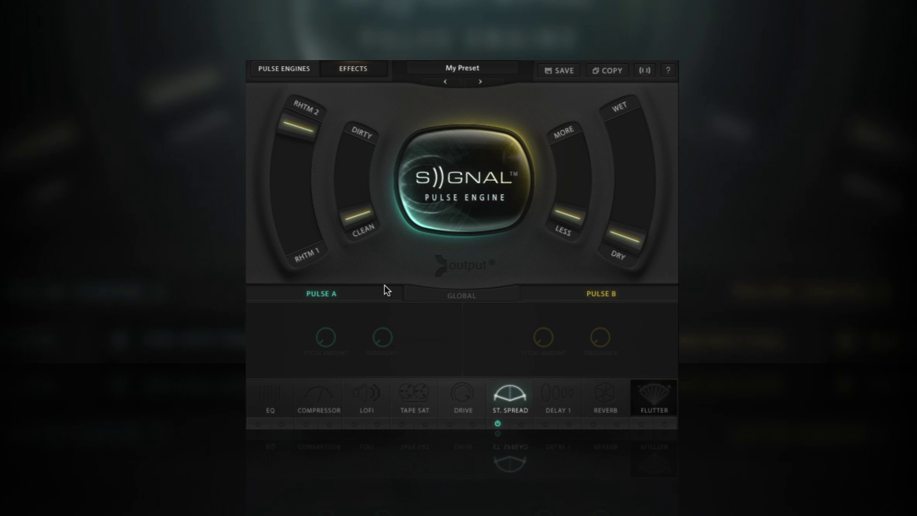
Turn on the EQ effect for both Pulse A and Pulse B.
click(266, 421)
click(279, 410)
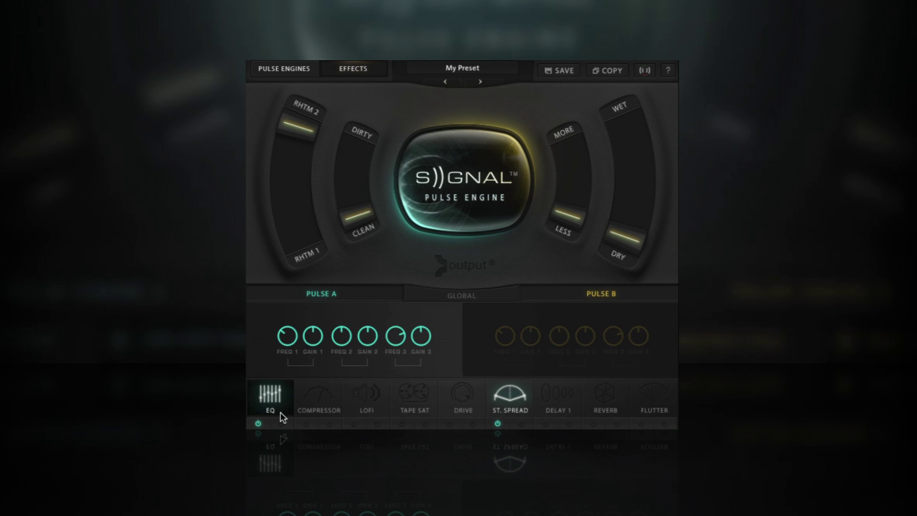
click(281, 422)
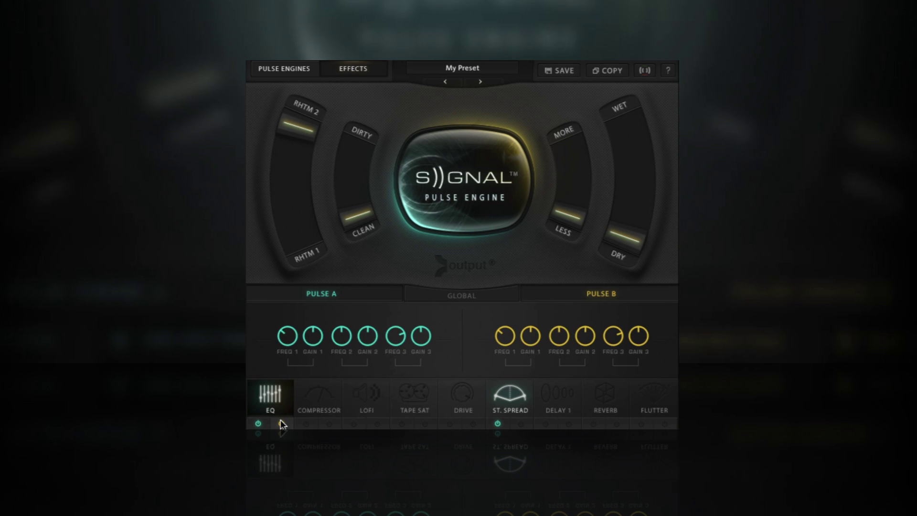
Try the EQ on one layer at a time, bypassing and restoring it for Pulse B and Pulse A.
click(288, 422)
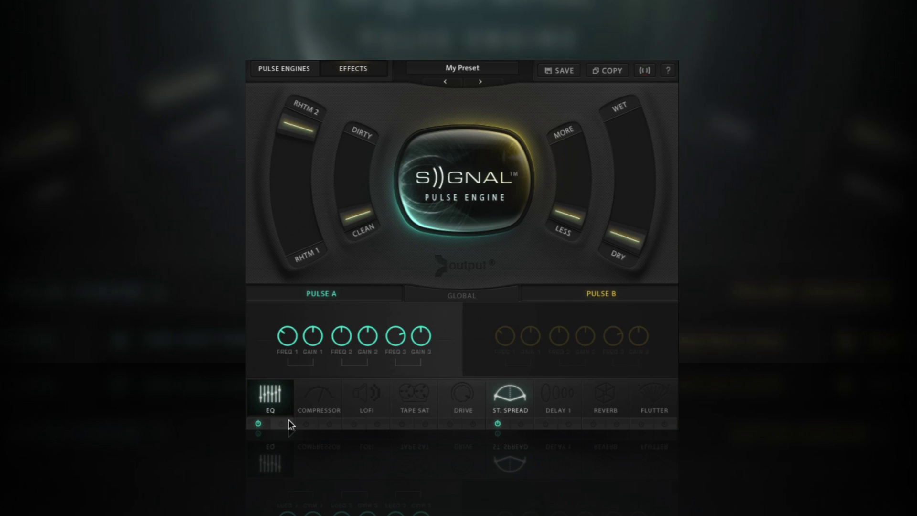
click(289, 423)
click(257, 423)
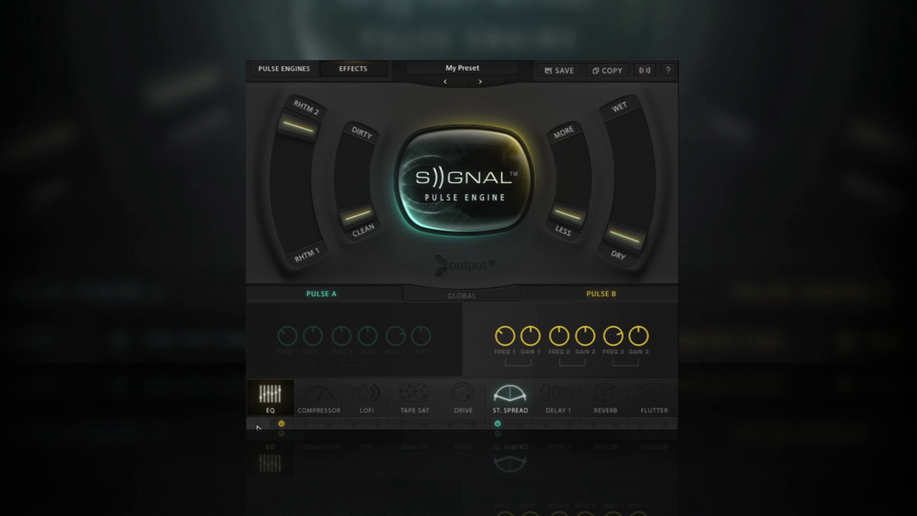
click(258, 424)
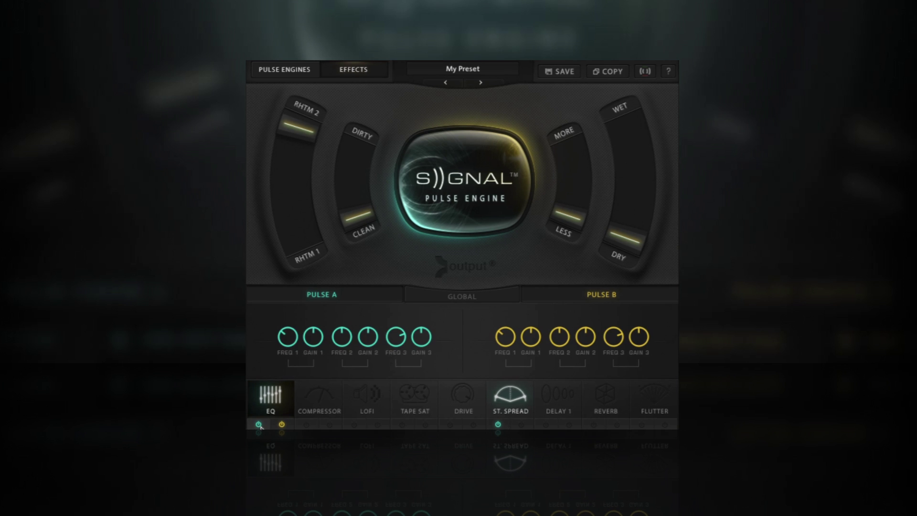
View the global effects chain with its Large Hall reverb and the per-layer effects once more.
click(460, 296)
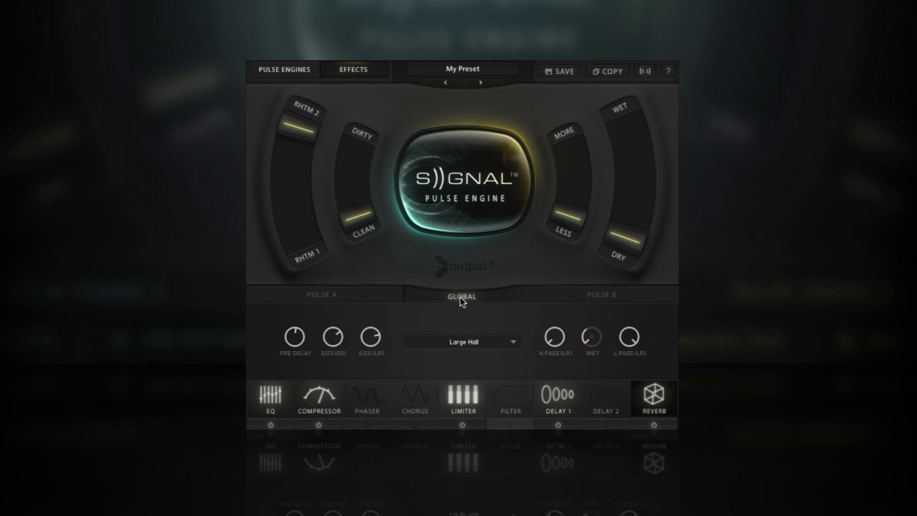
click(352, 297)
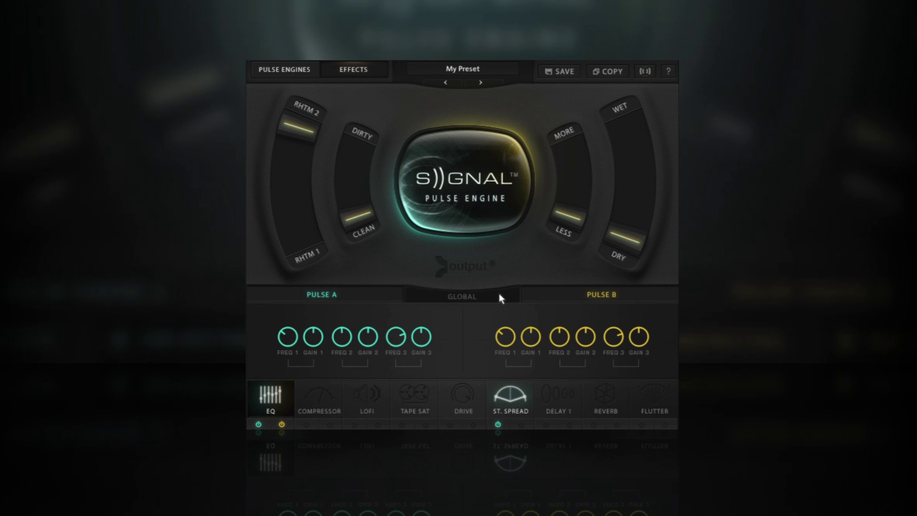
click(500, 297)
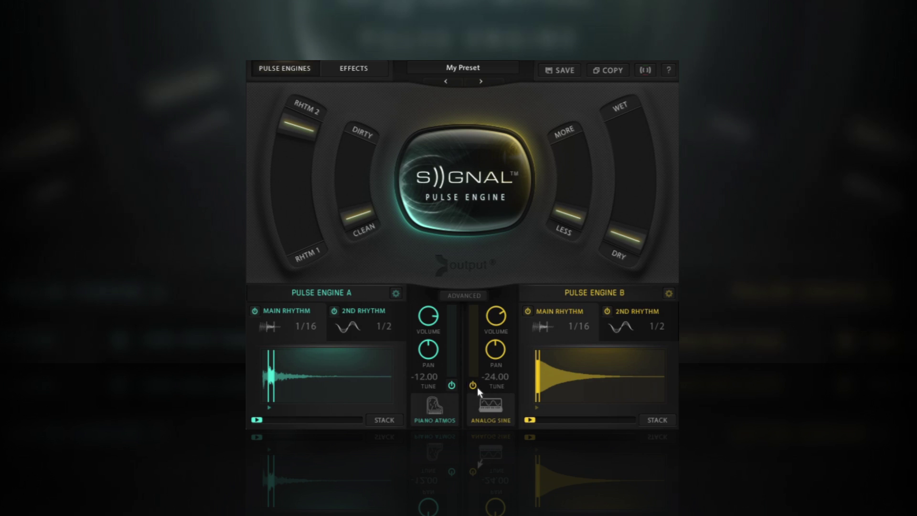
Isolate layer A's main rhythm by turning off layer B and layer A's second rhythm.
click(477, 387)
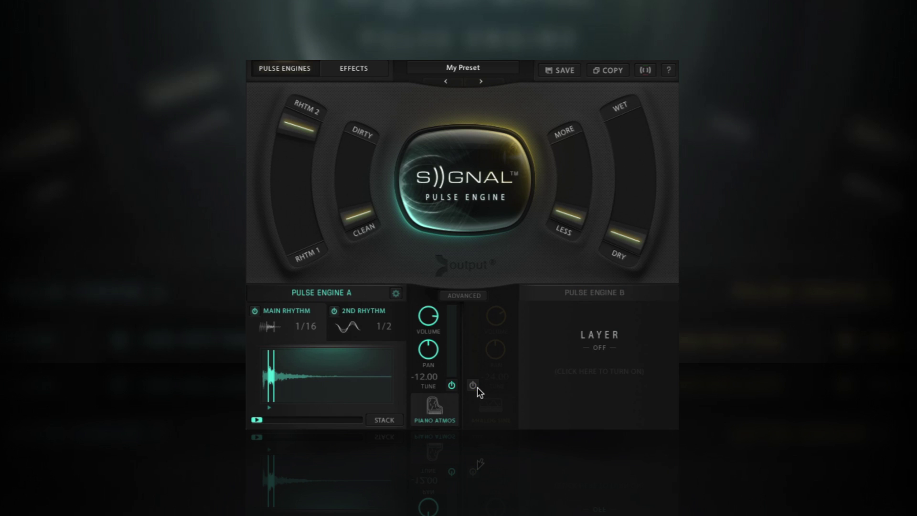
click(335, 311)
Set layer A's main rhythm to the Wave type, using the other lock mode and a fade-in of 2.0k ms.
click(273, 327)
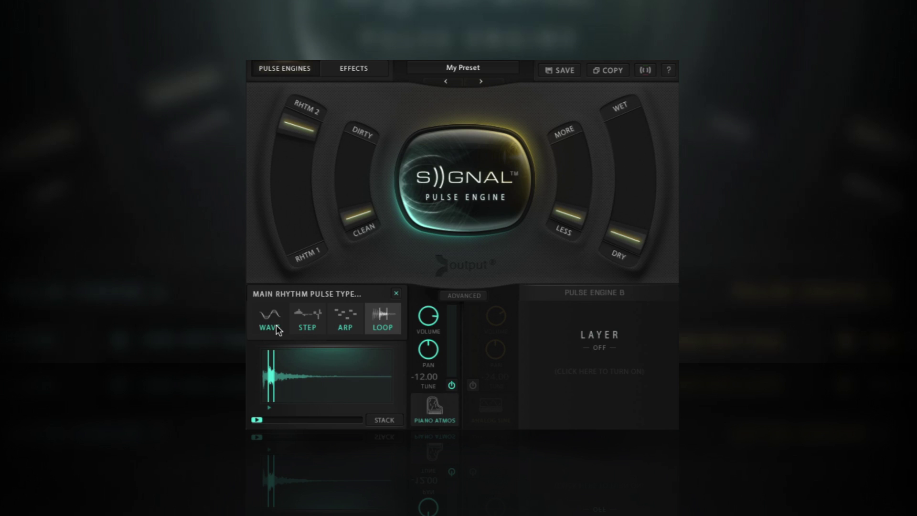
click(277, 329)
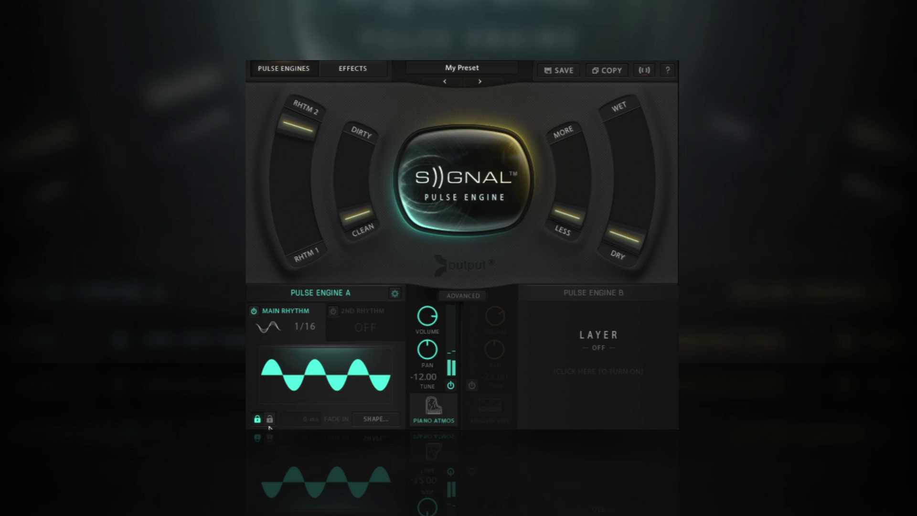
click(269, 421)
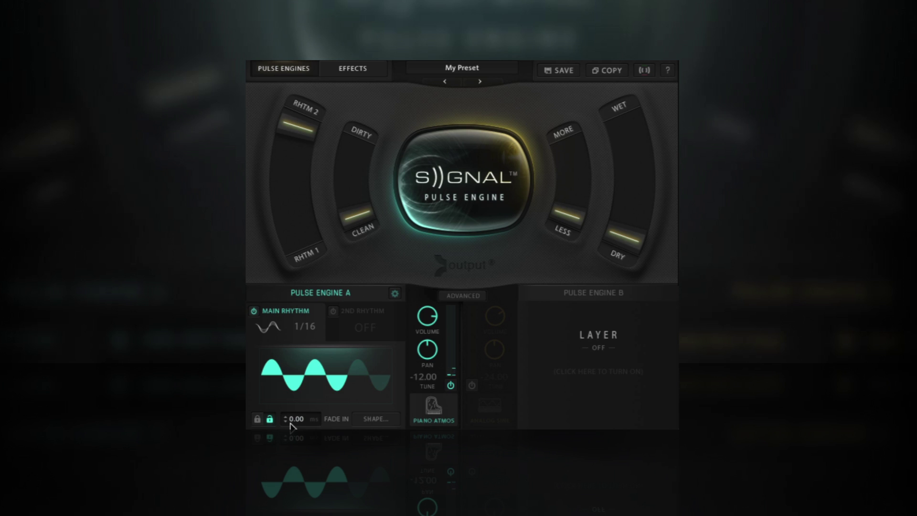
drag(290, 423, 296, 375)
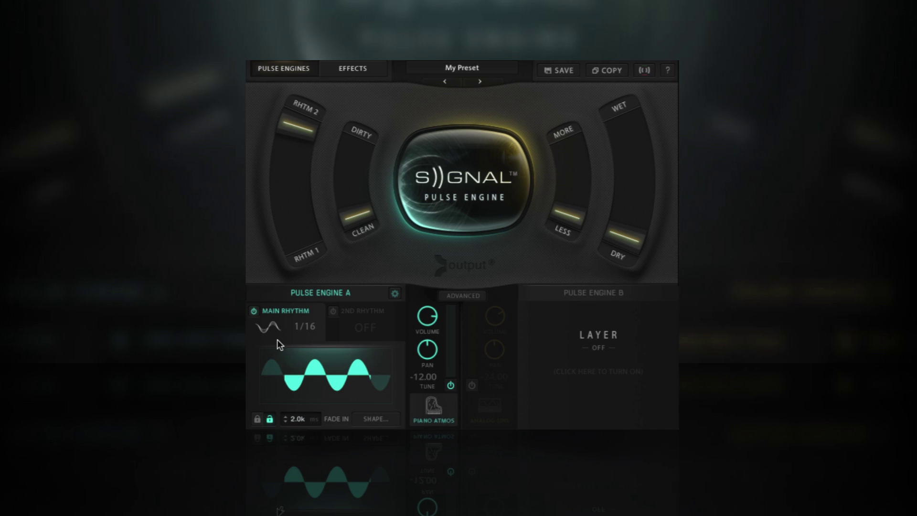
Switch layer A's main rhythm to the Step type and apply the Syncopated pattern in the third row, fourth column.
click(270, 328)
click(299, 322)
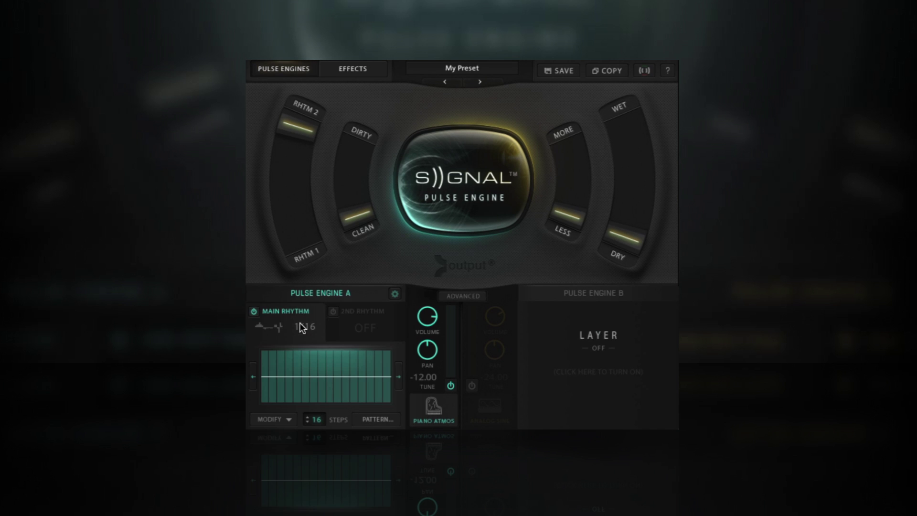
click(374, 414)
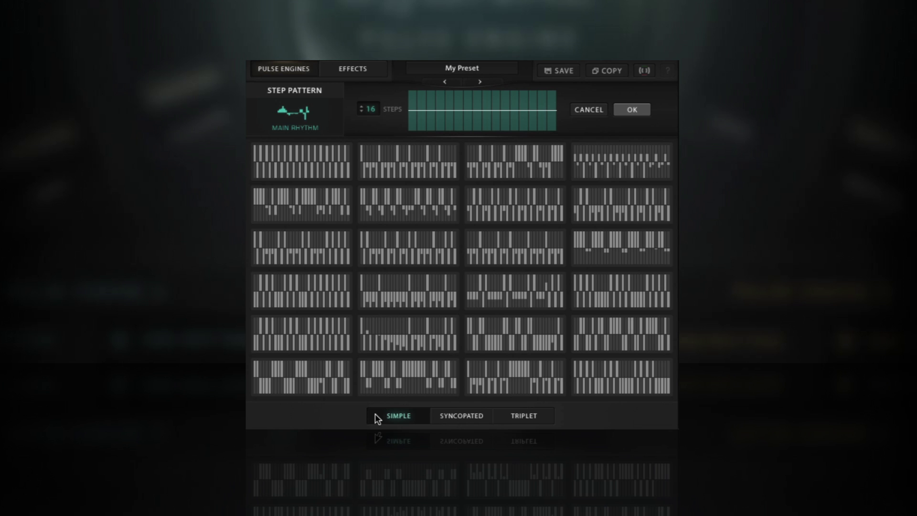
click(509, 410)
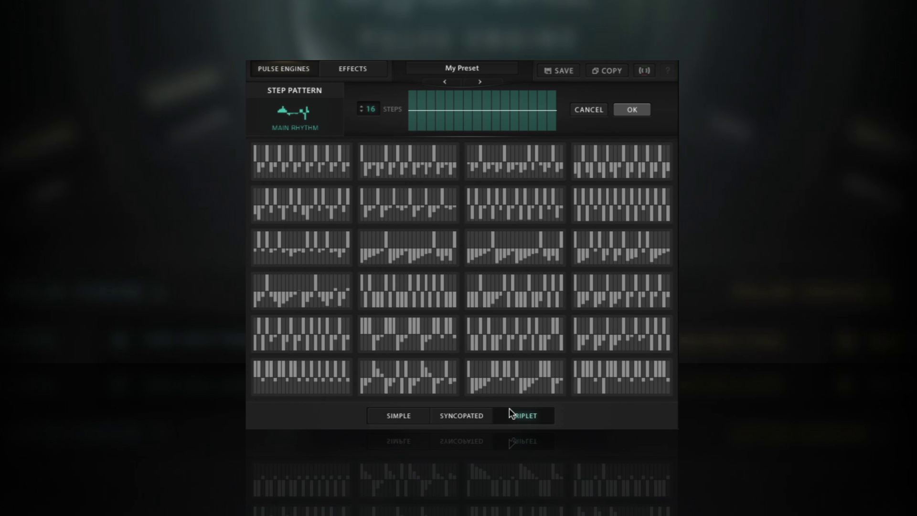
click(461, 414)
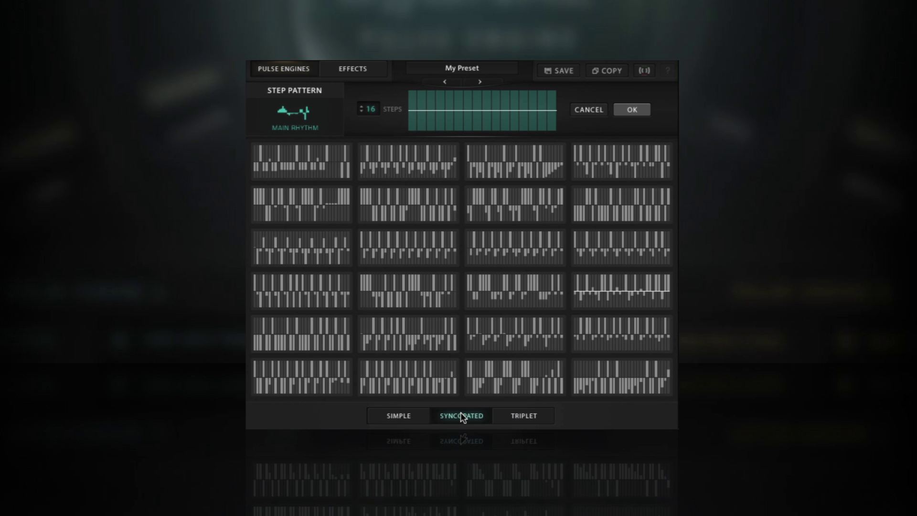
click(583, 247)
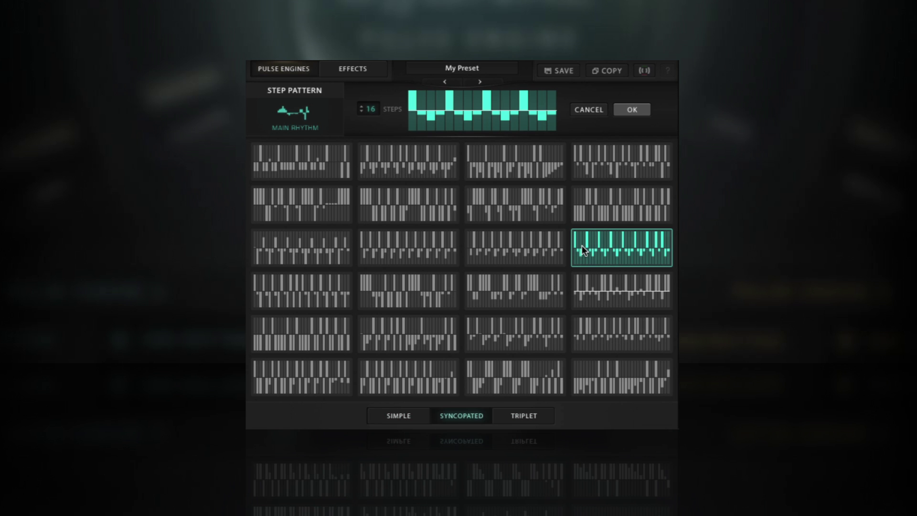
click(643, 110)
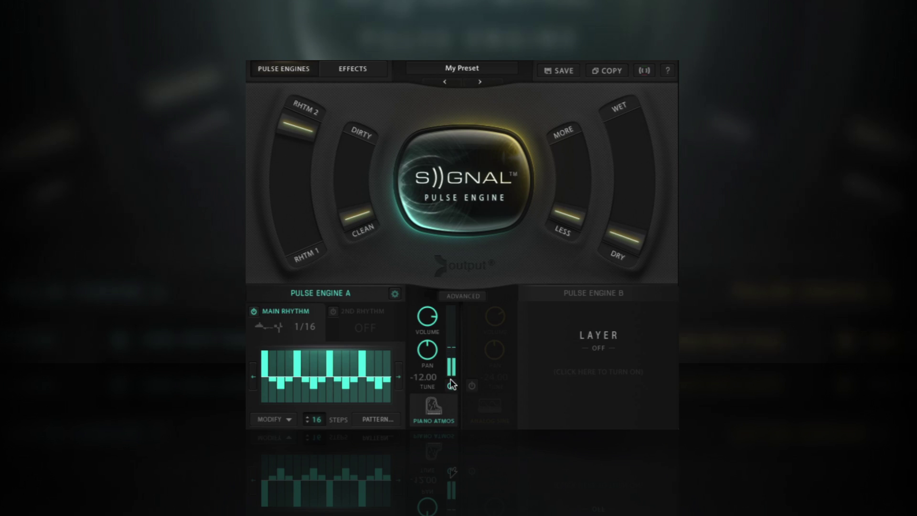
Invert and reverse layer A's step pattern and shift it to the right.
click(285, 420)
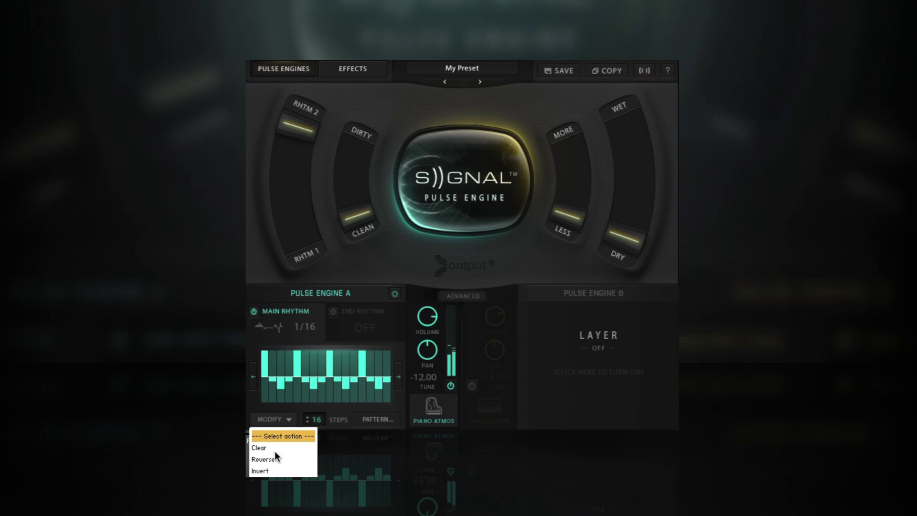
click(260, 471)
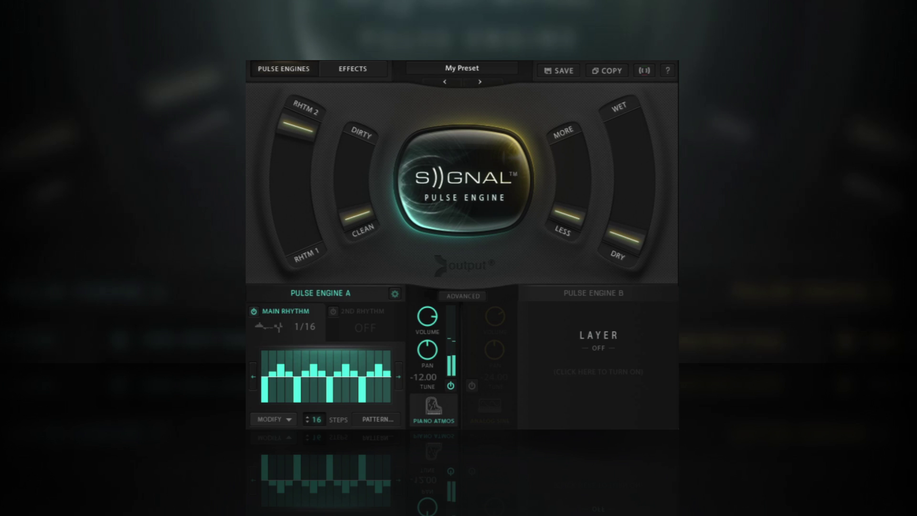
click(281, 420)
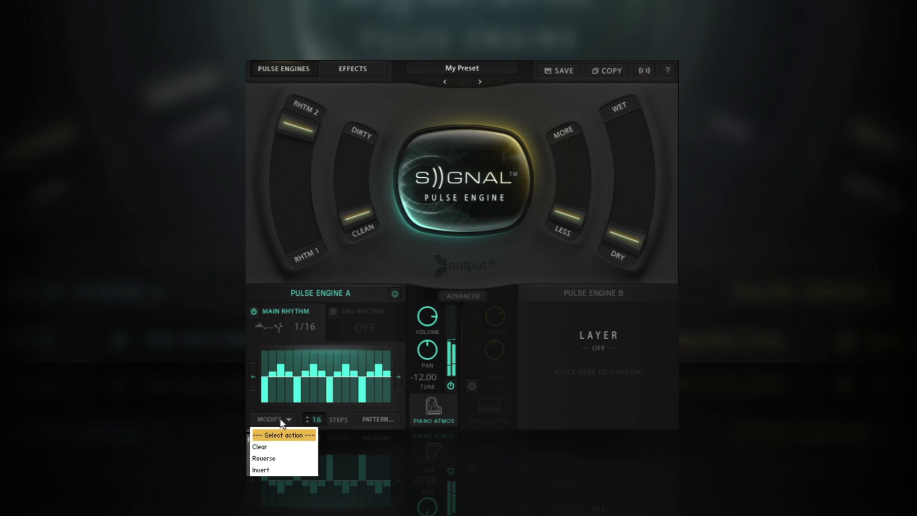
click(266, 459)
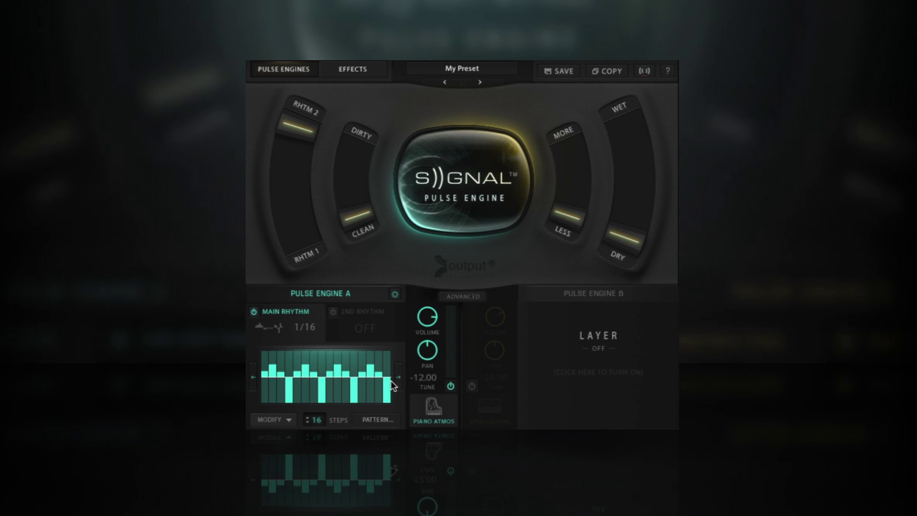
click(396, 374)
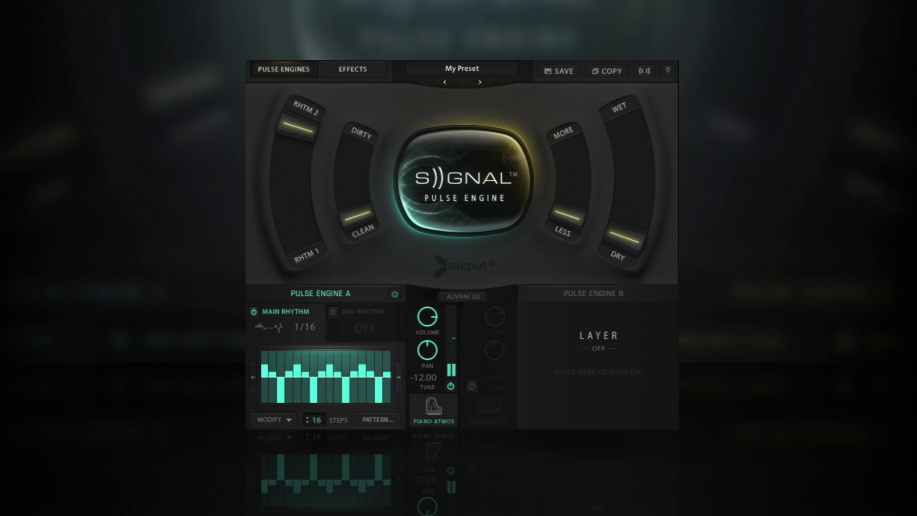
Set layer A's step pattern to 13 steps and redraw the step levels from about the fifth step onward.
mouse_move(315, 420)
mouse_down()
mouse_move(315, 444)
mouse_move(324, 428)
mouse_up()
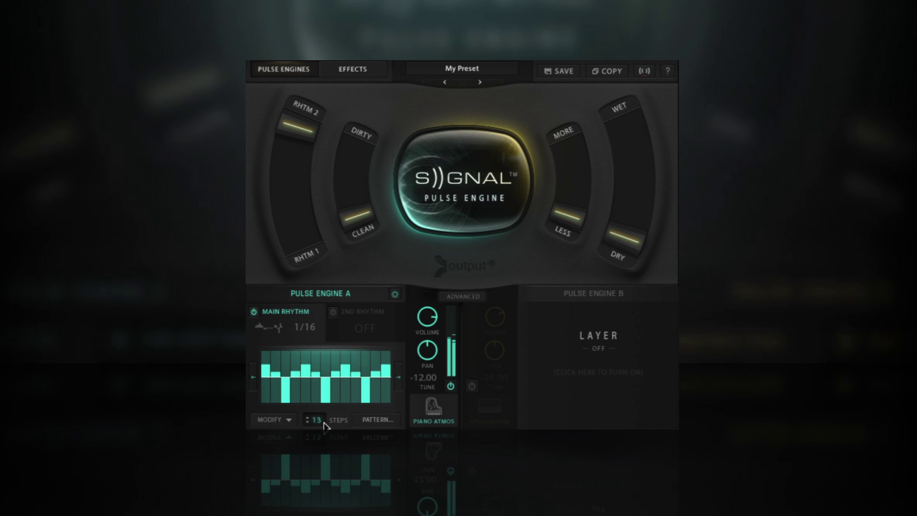
mouse_move(305, 383)
mouse_down()
mouse_move(308, 400)
mouse_move(388, 385)
mouse_move(390, 369)
mouse_up()
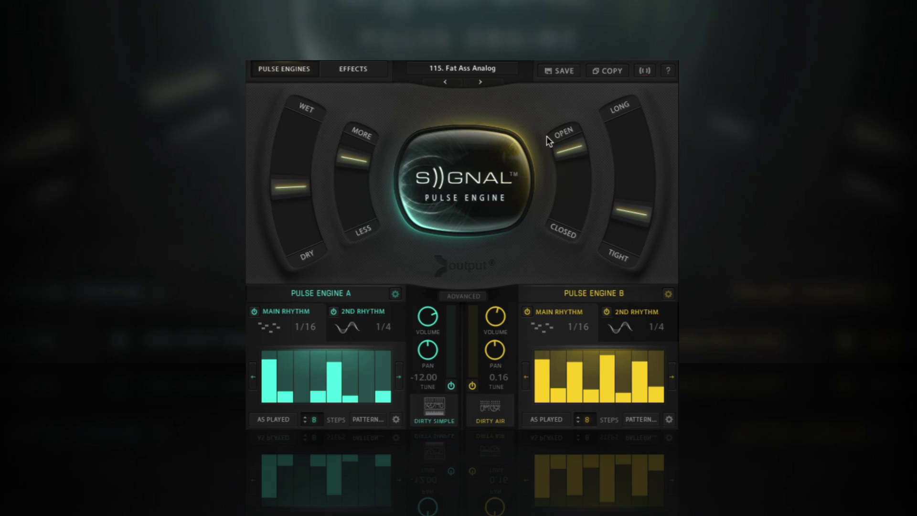
Turn off layer B in the 115. Fat Ass Analog preset and raise steps 3, 4 and 7 of layer A's arp pattern.
click(472, 386)
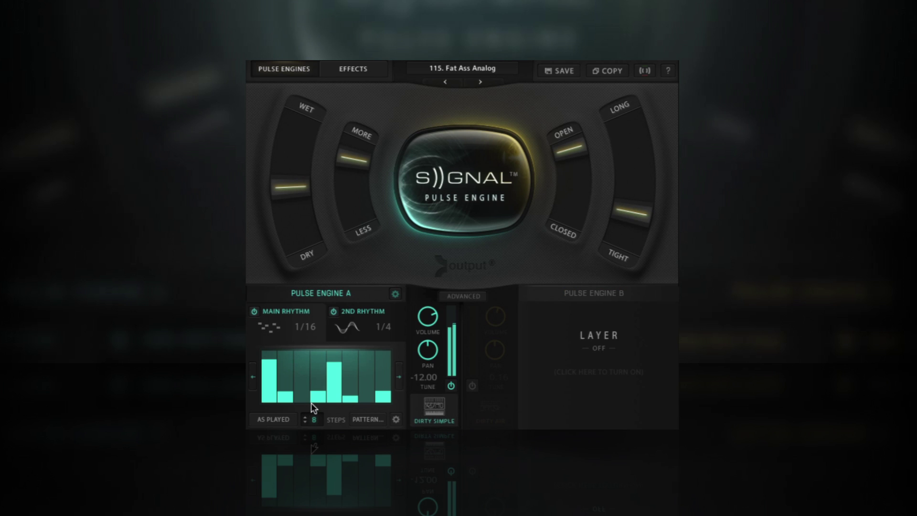
mouse_move(300, 394)
mouse_down()
mouse_move(303, 362)
mouse_move(319, 351)
mouse_up()
click(360, 372)
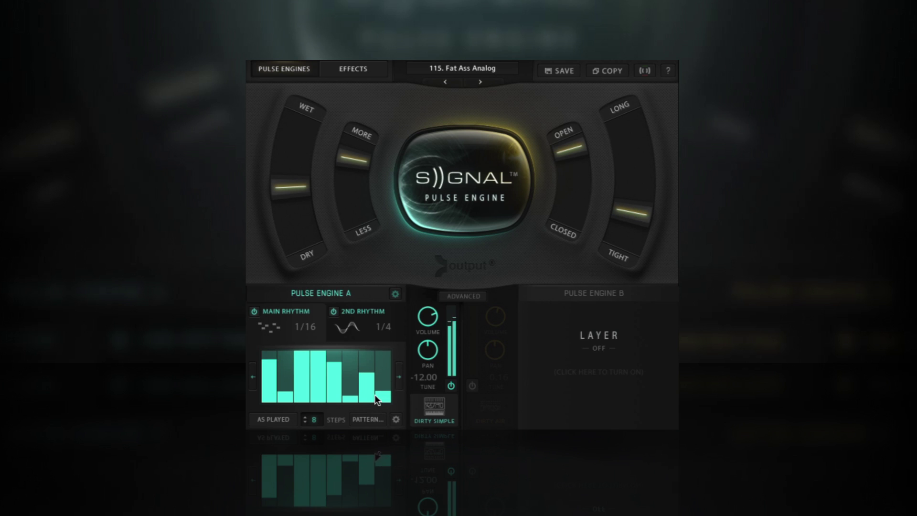
Shift layer A's arp pattern two steps to the right and set its length to 27 steps.
click(401, 375)
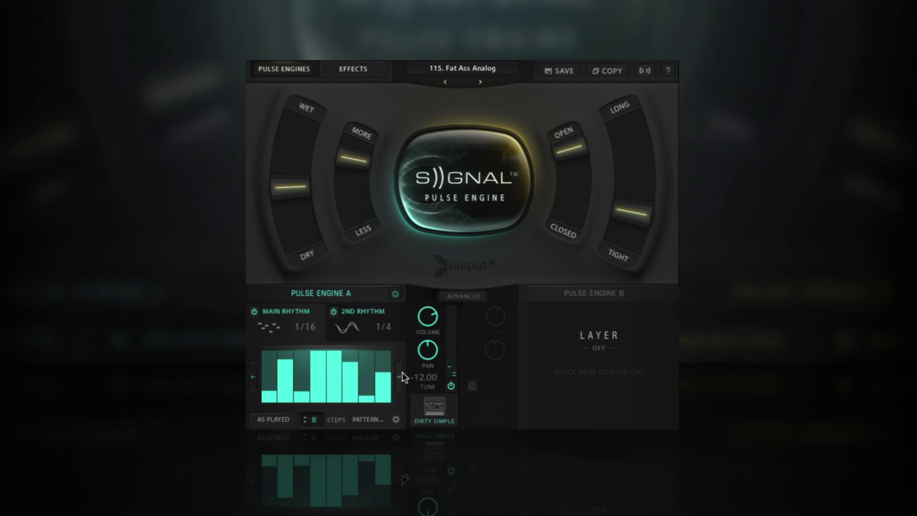
click(402, 373)
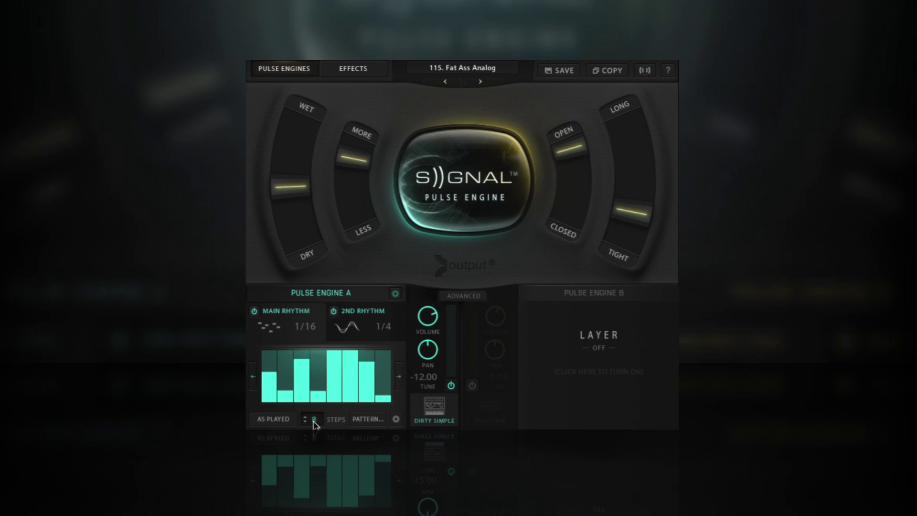
drag(315, 424, 333, 392)
Load the third pattern in the fourth row of the Simple arp patterns into layer A's main rhythm.
click(366, 420)
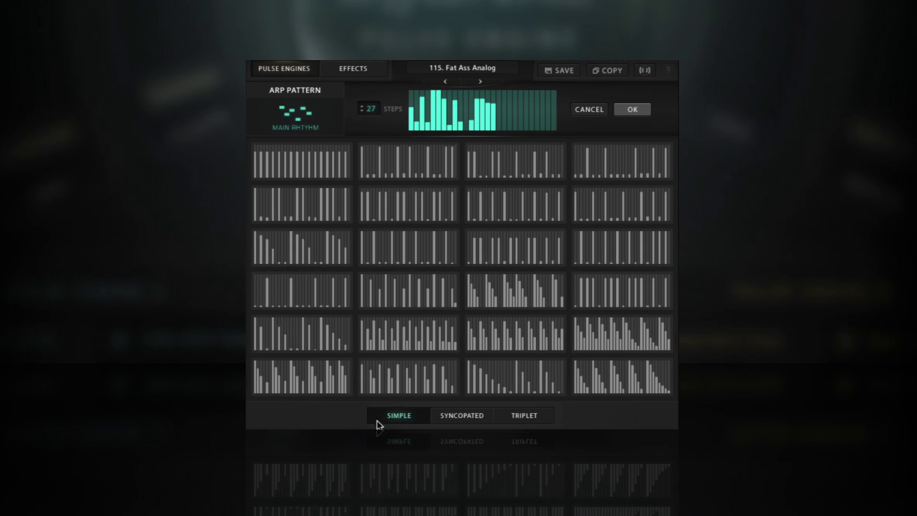
click(555, 289)
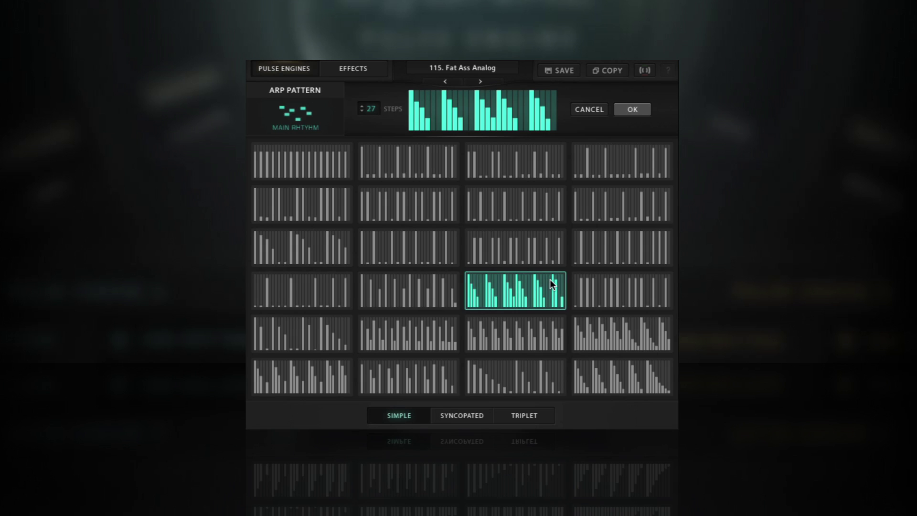
click(631, 109)
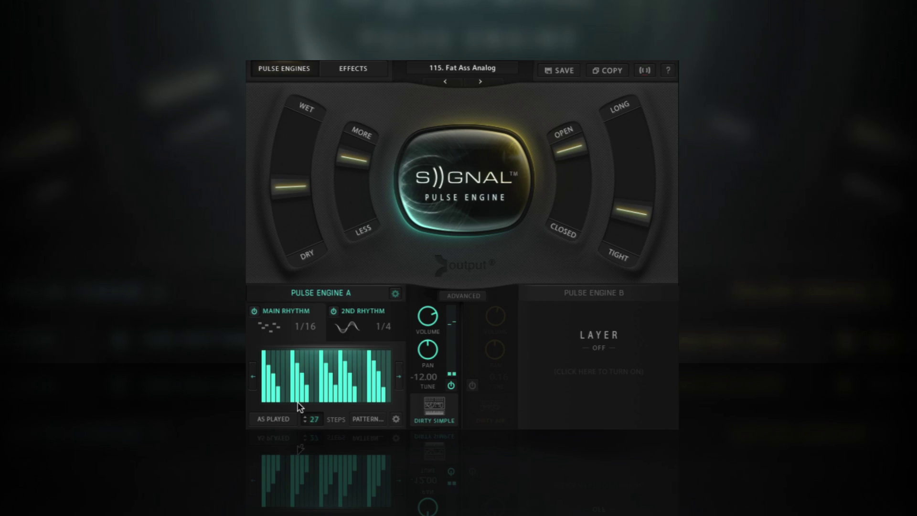
Try layer A's arp order as Up, switch it to Zigzag Down, and open the arp settings.
click(277, 414)
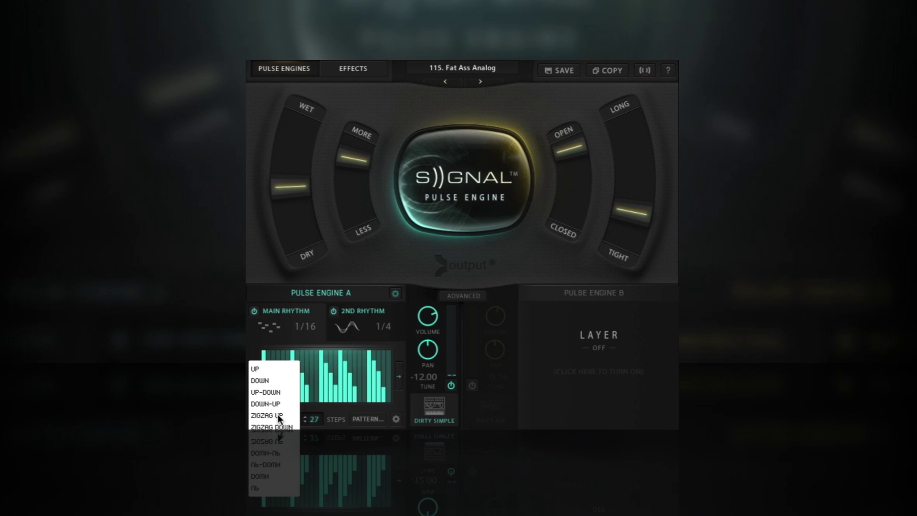
click(271, 368)
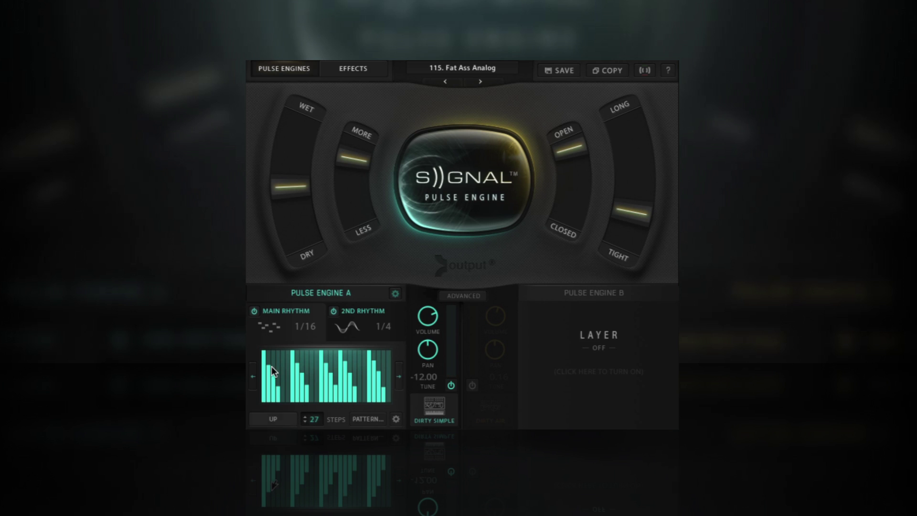
click(277, 416)
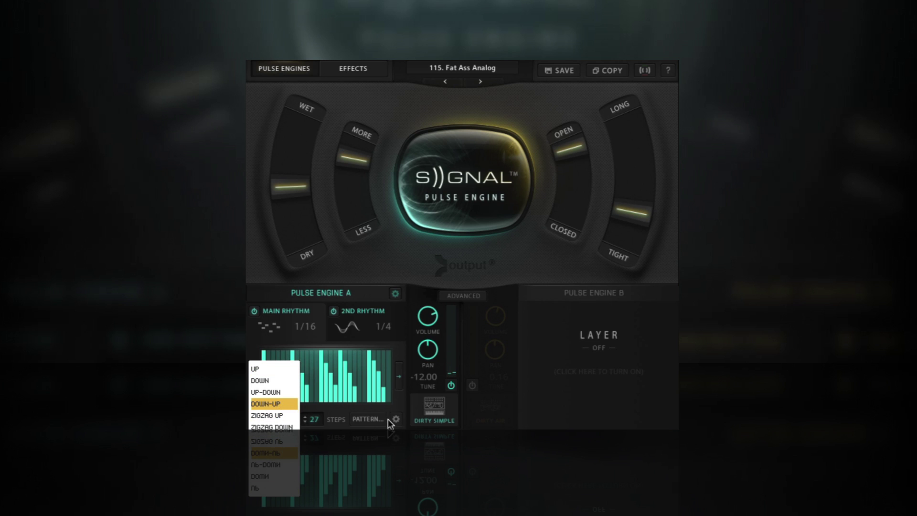
click(273, 427)
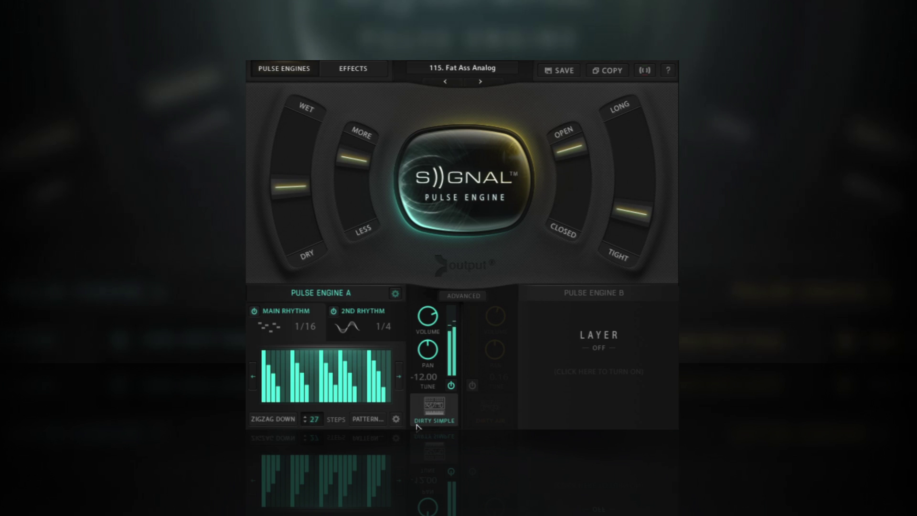
click(396, 420)
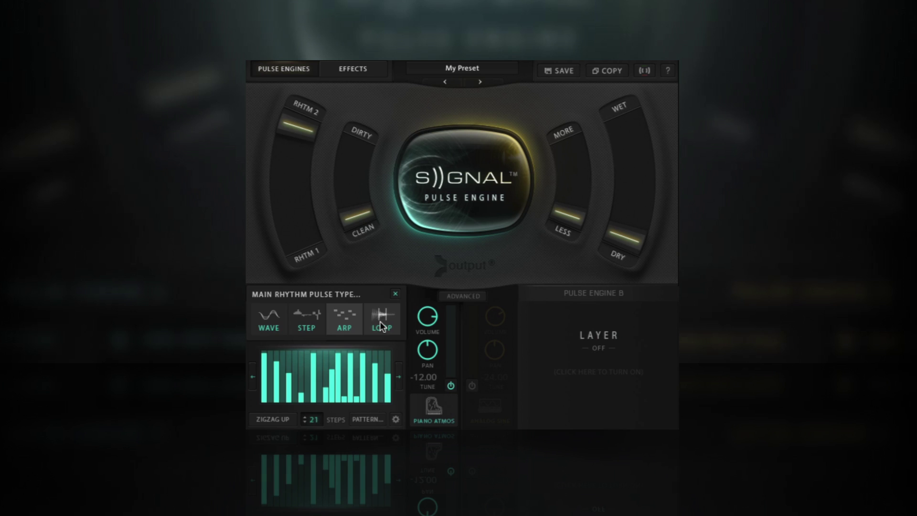
Change layer A's main rhythm to the Loop type in My Preset and set its rate to 1/2.
click(381, 326)
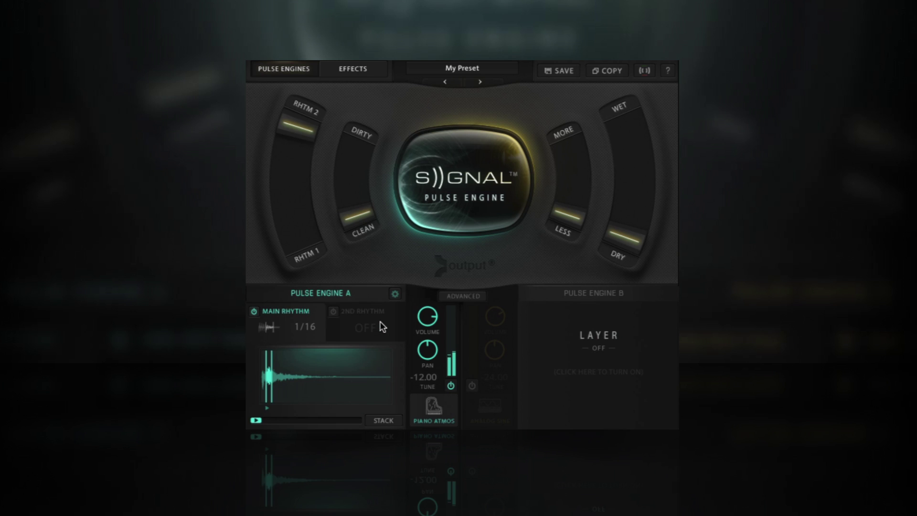
click(313, 325)
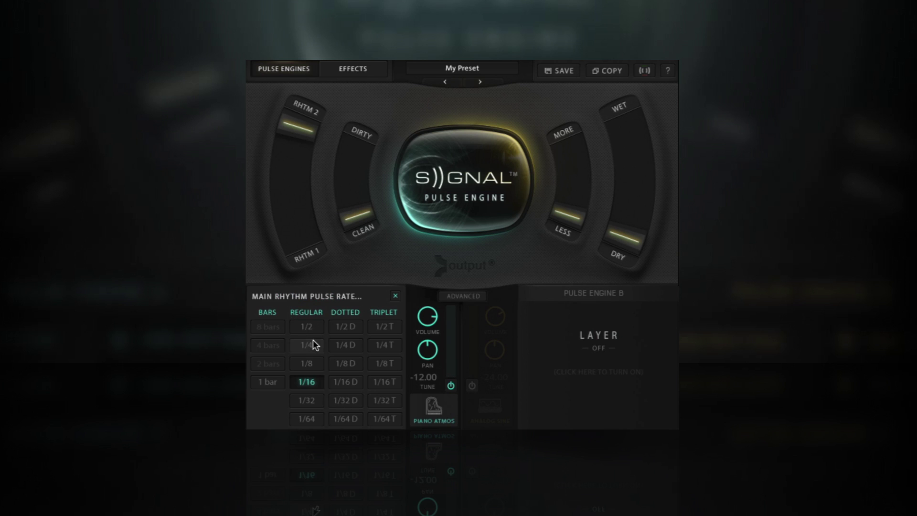
click(313, 340)
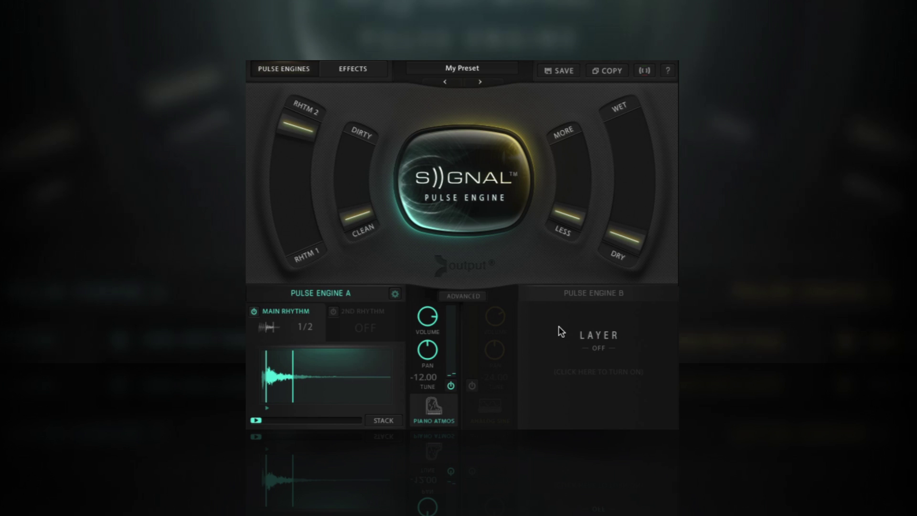
Enable Stack for layer A's loop, move the loop region to the sample's beginning, and set the playback start about midway through the region.
click(385, 419)
drag(283, 377, 247, 385)
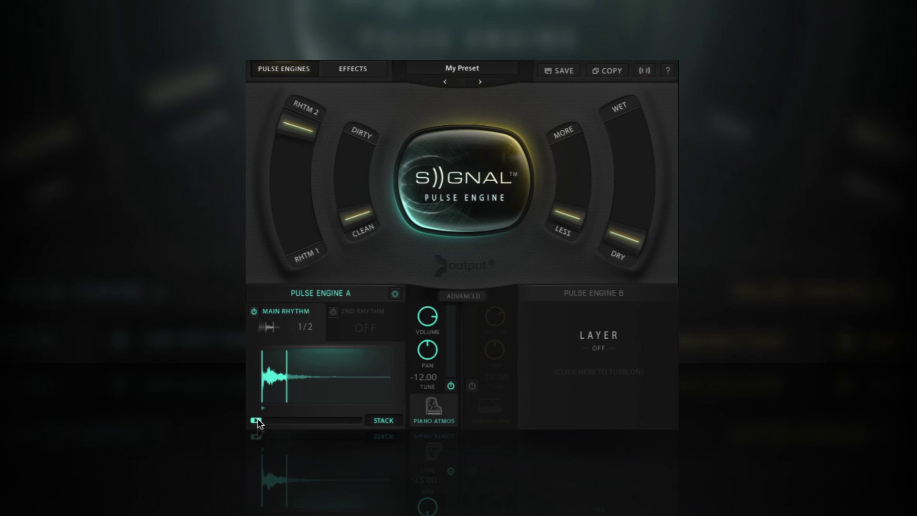
mouse_move(257, 420)
mouse_down()
mouse_move(330, 420)
mouse_move(307, 421)
mouse_up()
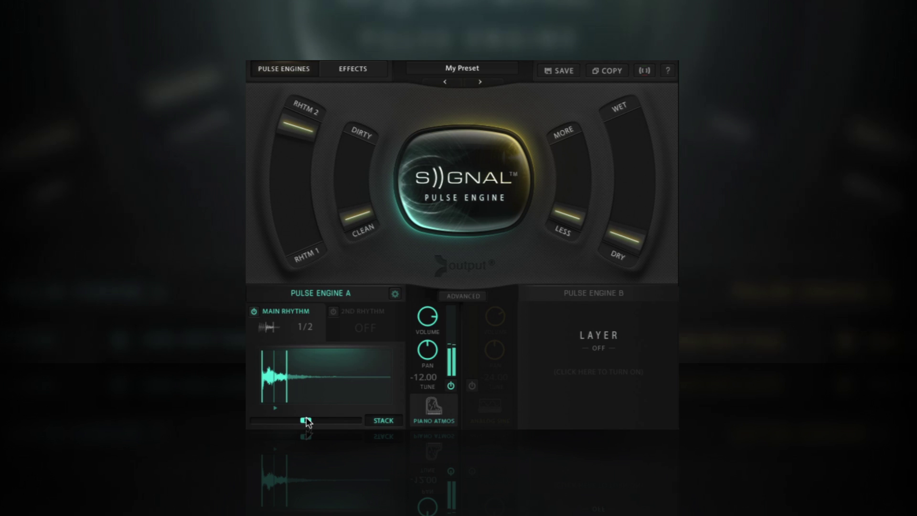
Narrow layer A's key range by lowering the high key and raising the low key, and close the layer settings.
click(395, 294)
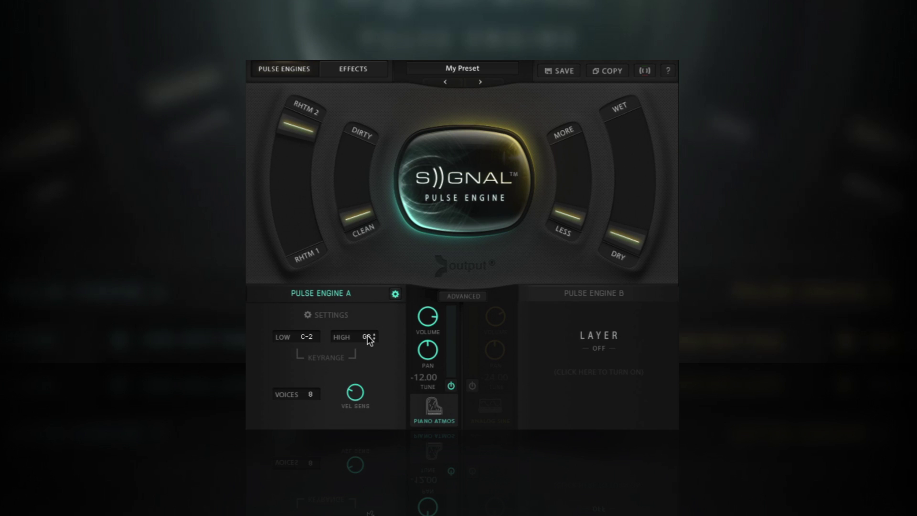
drag(368, 334, 354, 404)
drag(305, 337, 308, 300)
click(395, 294)
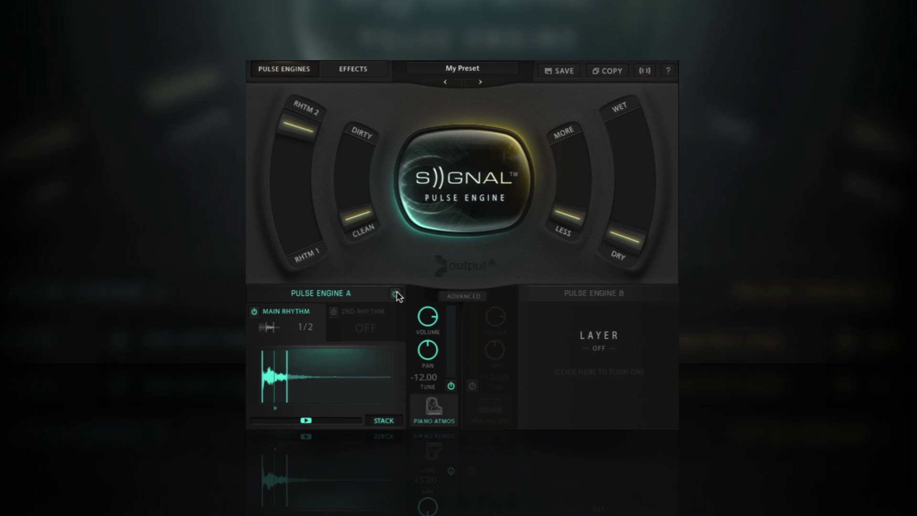
Turn on layer A's second rhythm and set its pulse rate to 1/4.
click(334, 311)
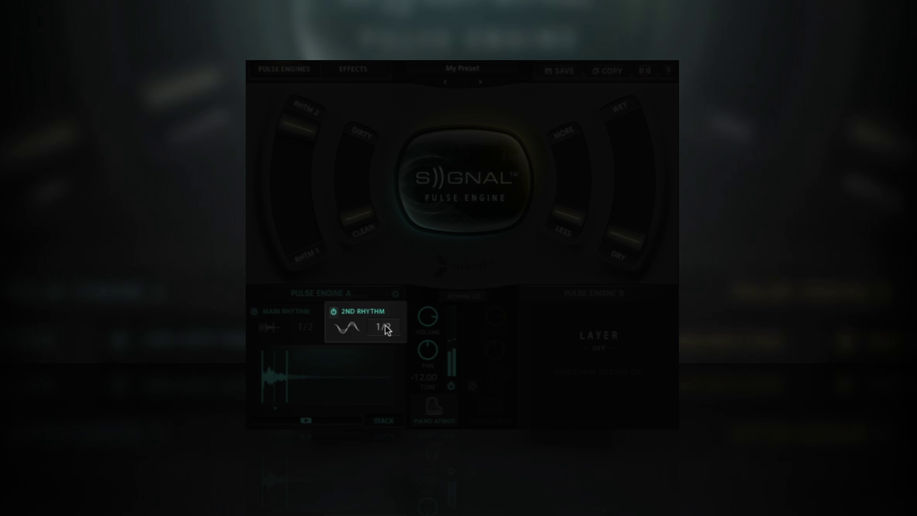
click(385, 328)
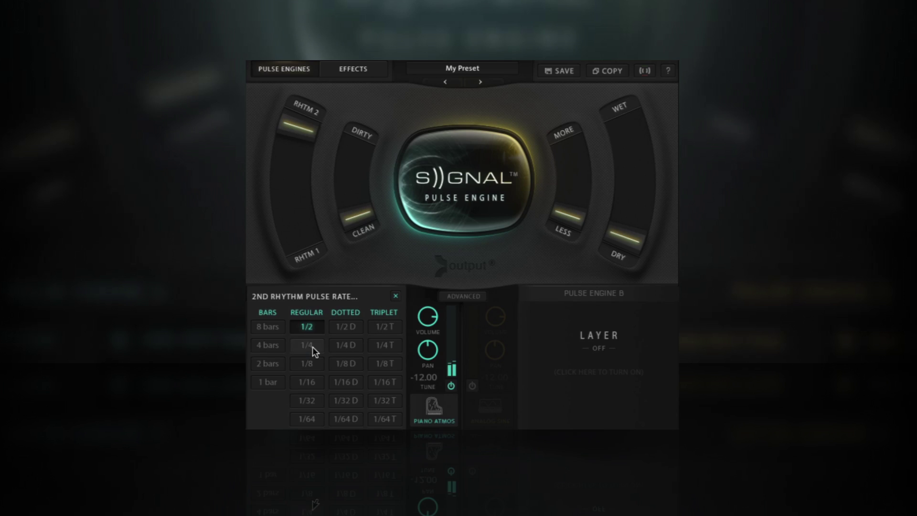
click(311, 347)
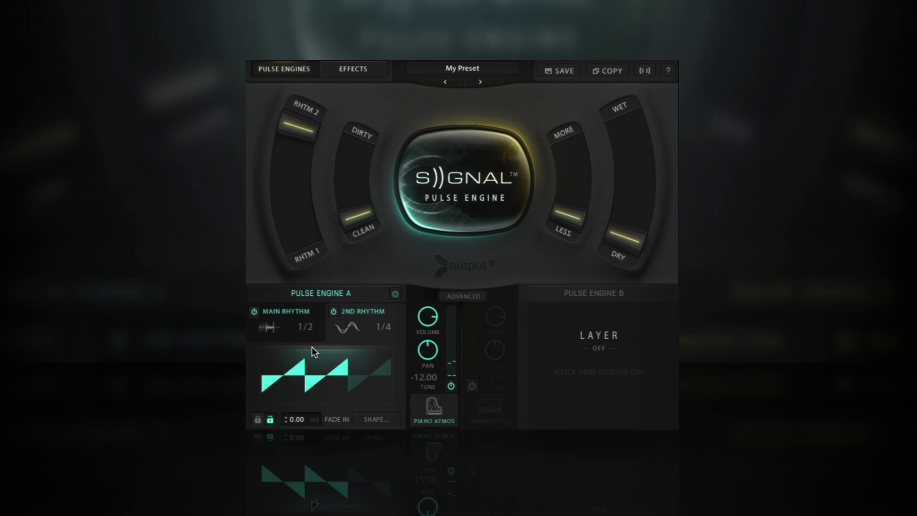
Switch layer A's second rhythm to the Step type and load the fourth pattern in the first row of the Simple patterns.
click(348, 327)
click(380, 320)
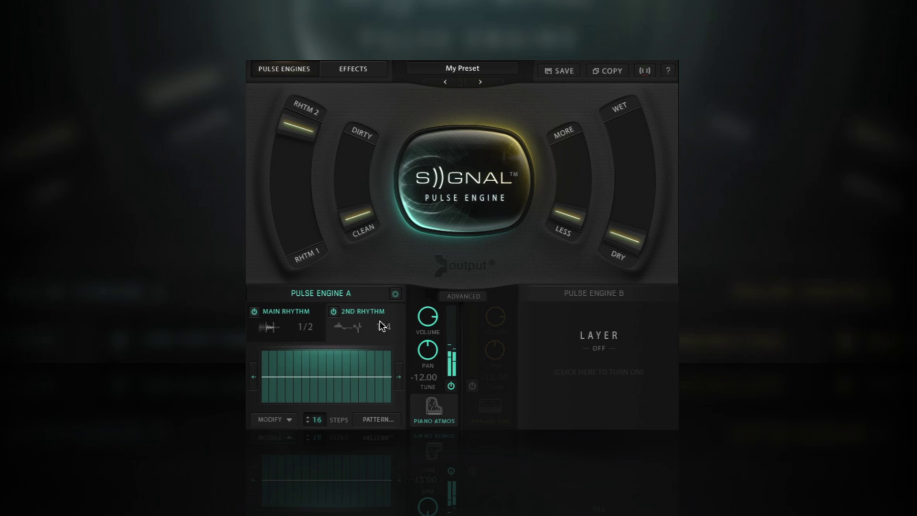
click(373, 414)
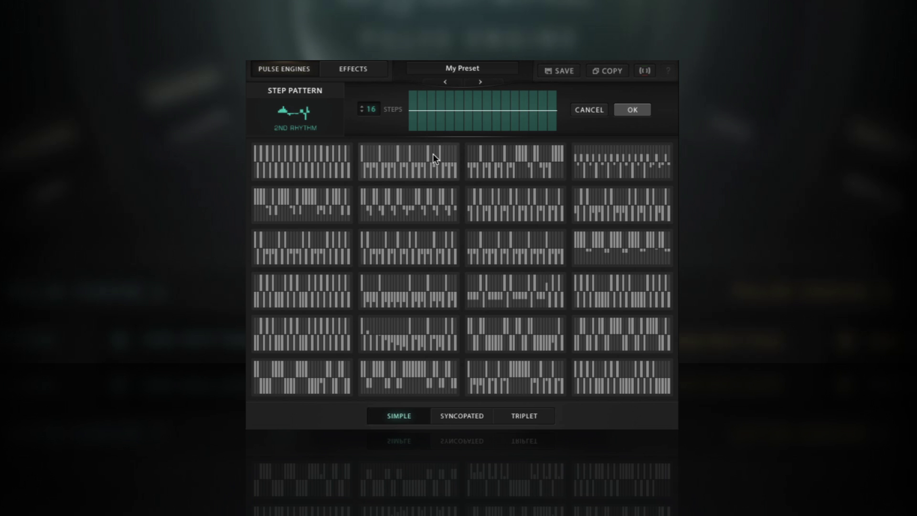
click(340, 160)
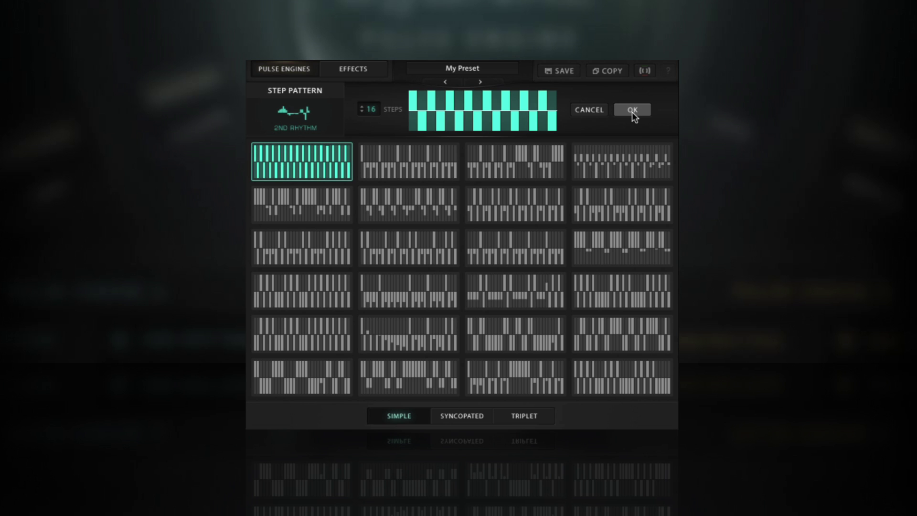
click(632, 155)
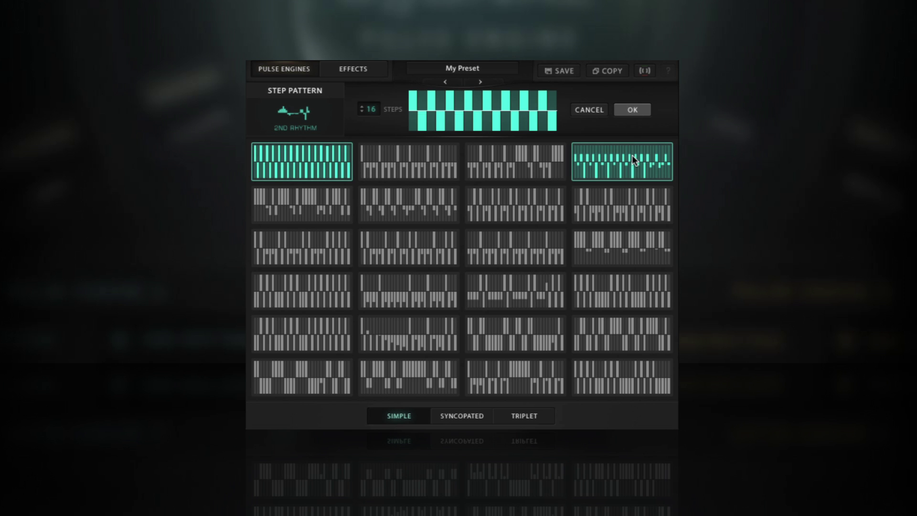
click(632, 110)
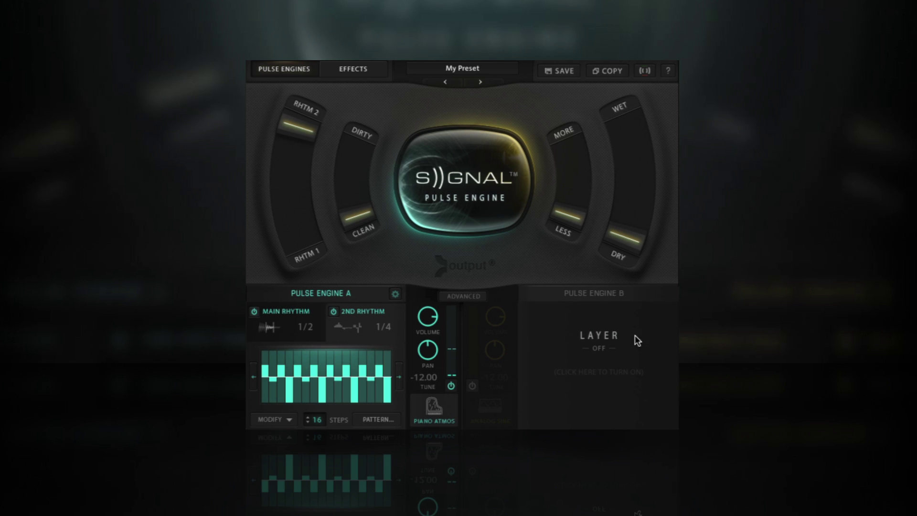
Turn off the whole pulse engine, and load the preset 003. Dark Clacks from the preset list.
click(463, 168)
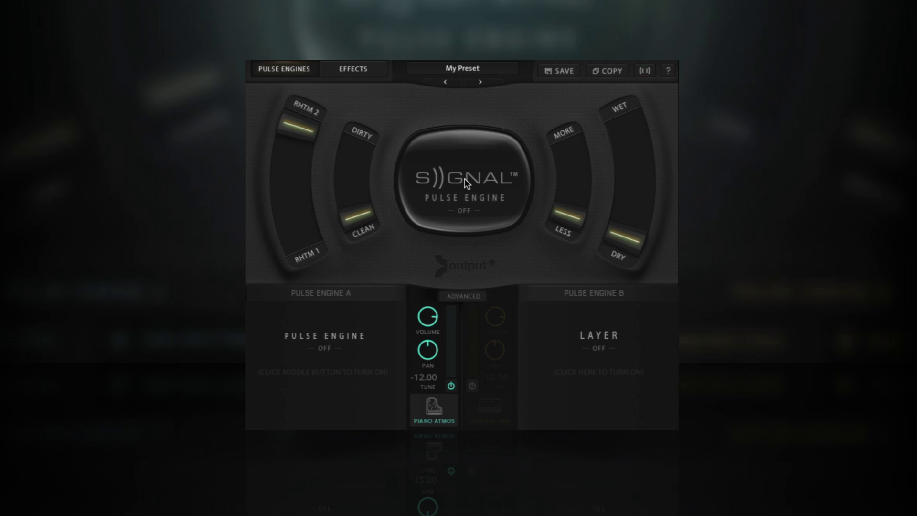
click(479, 68)
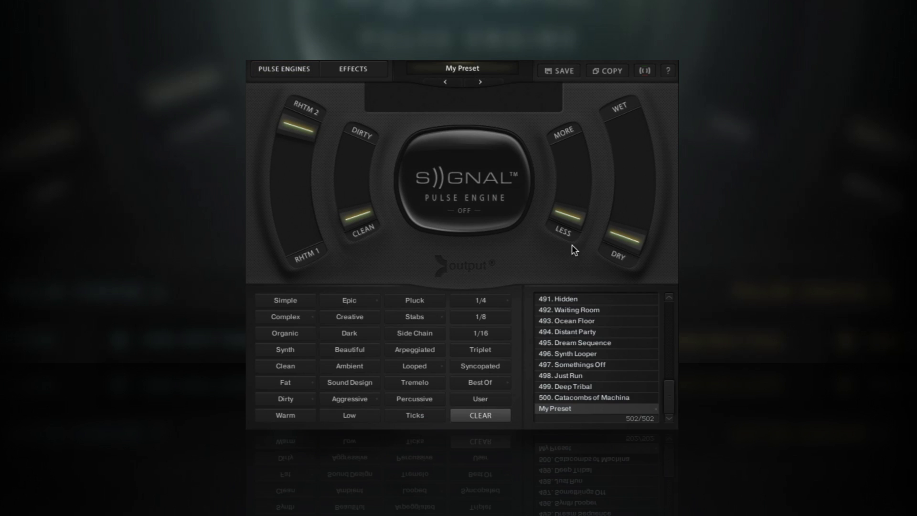
scroll(667, 342, up, 20)
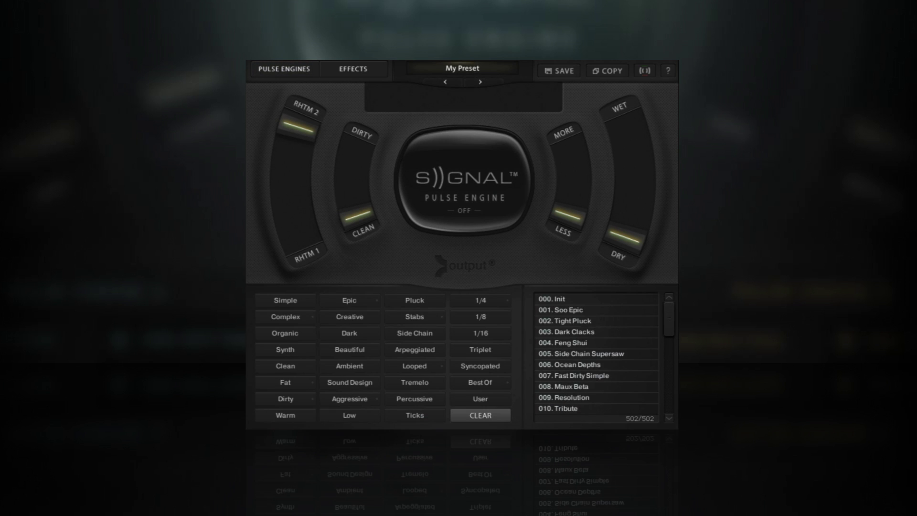
click(588, 331)
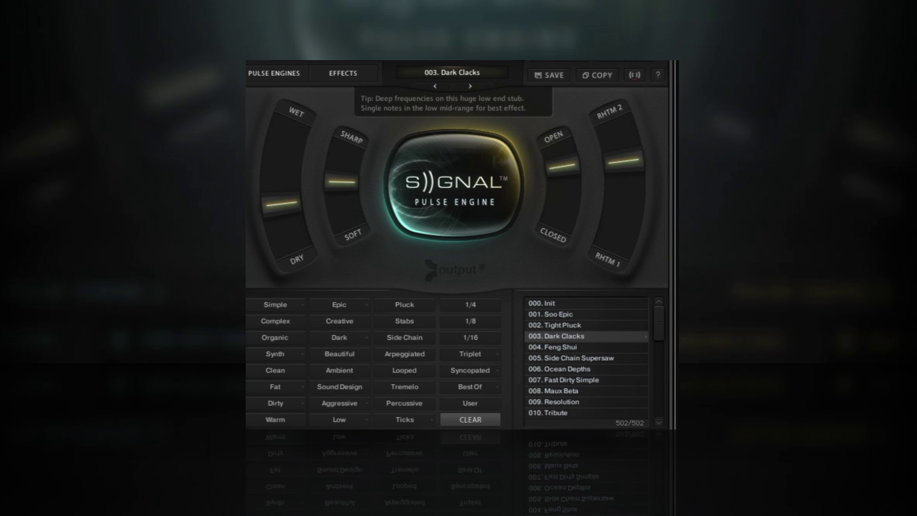
Display the macro assignments, raise macro 3 toward Open, and lower macro 2 toward Soft.
click(634, 75)
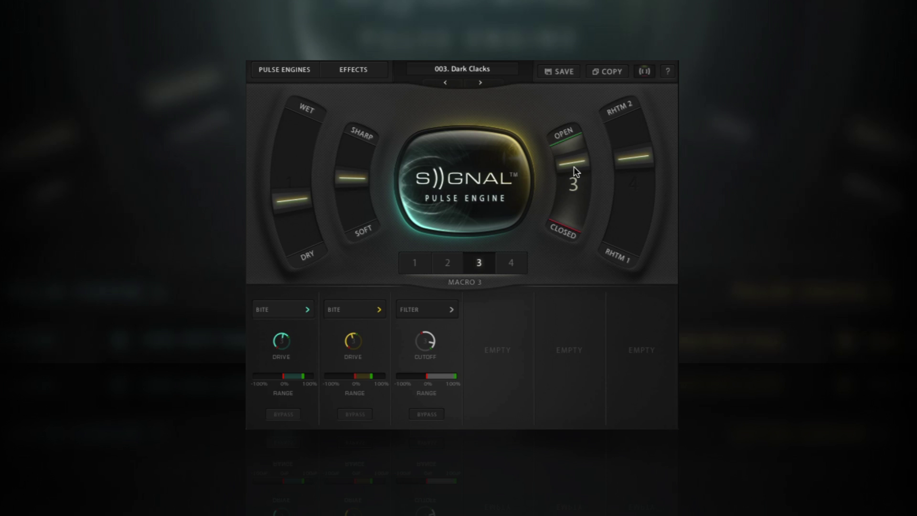
drag(574, 163, 570, 131)
click(448, 262)
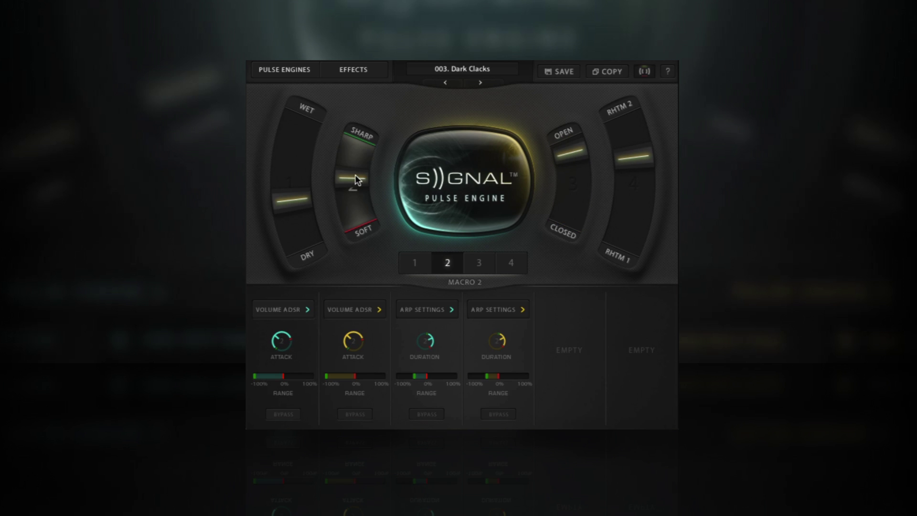
drag(354, 179, 368, 253)
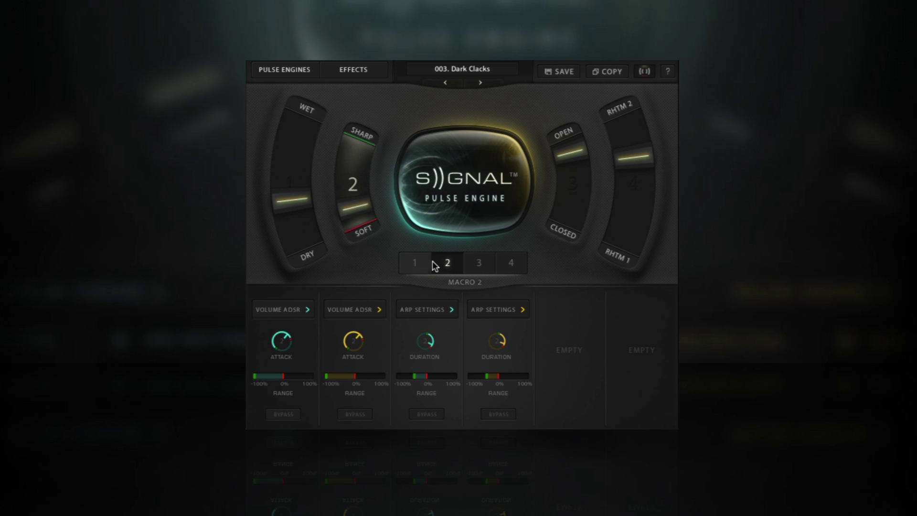
Bypass and re-enable macro 3's Filter assignment, and narrow its Cutoff range to roughly a third.
click(479, 263)
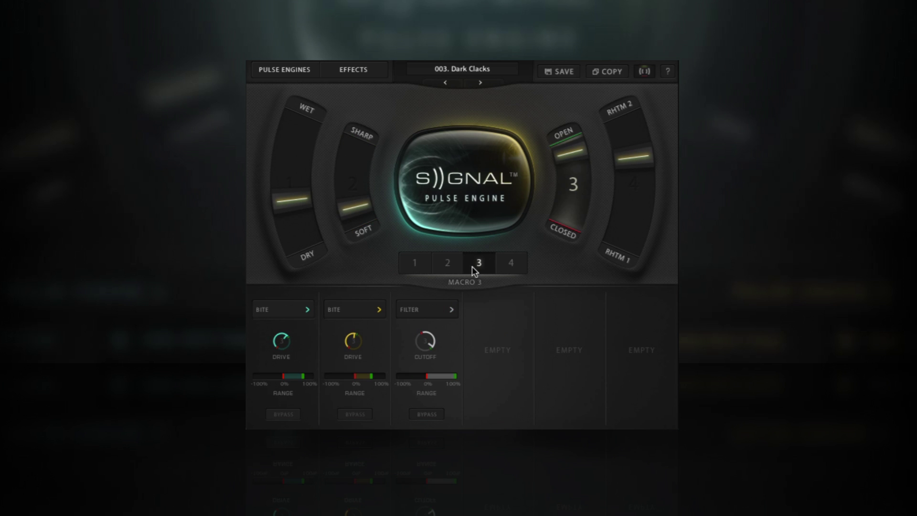
click(426, 415)
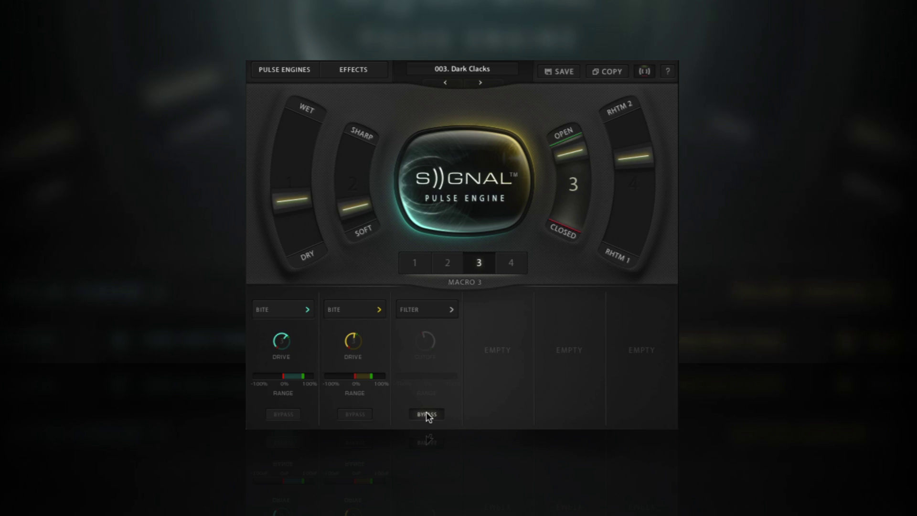
click(427, 415)
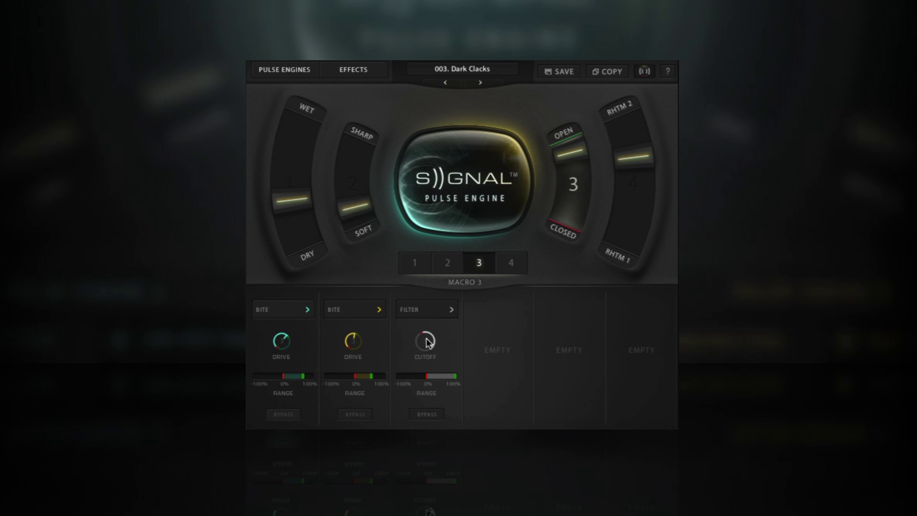
drag(426, 340, 432, 377)
Raise macro 2 close to Sharp and macro 3 close to Open.
drag(358, 210, 363, 158)
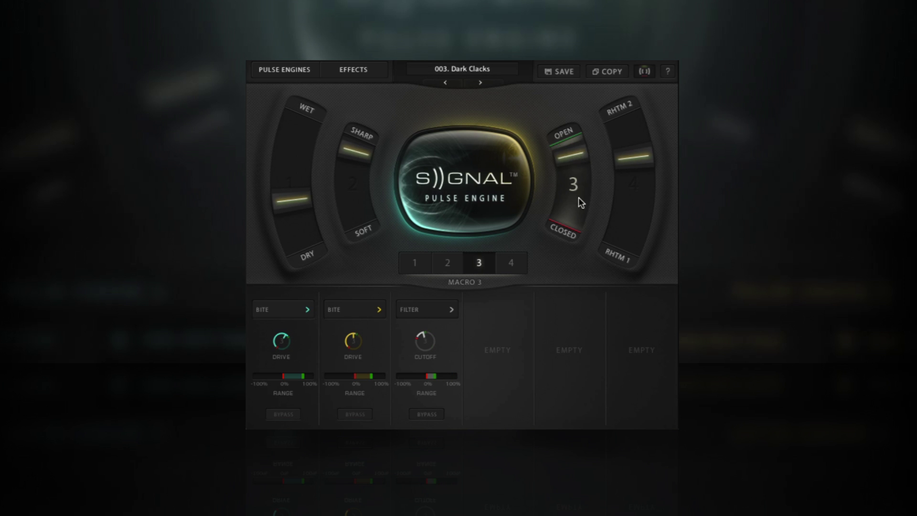
drag(581, 202, 593, 148)
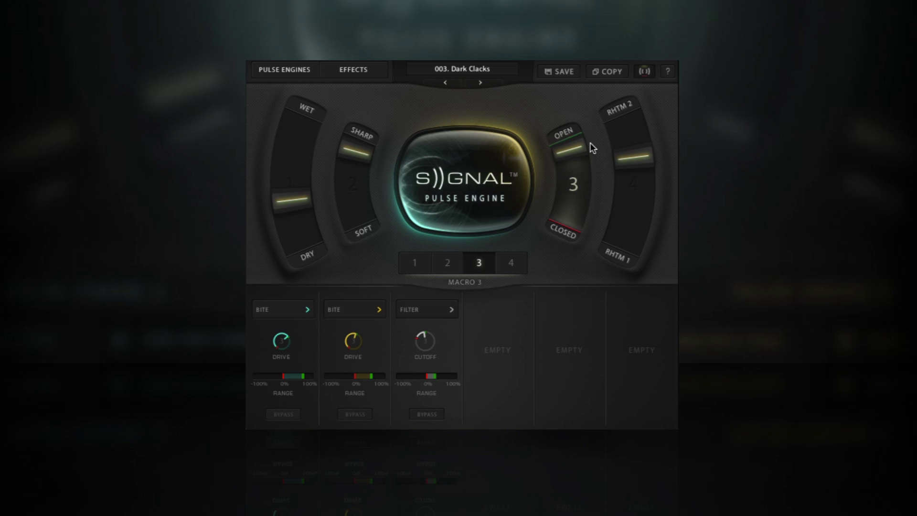